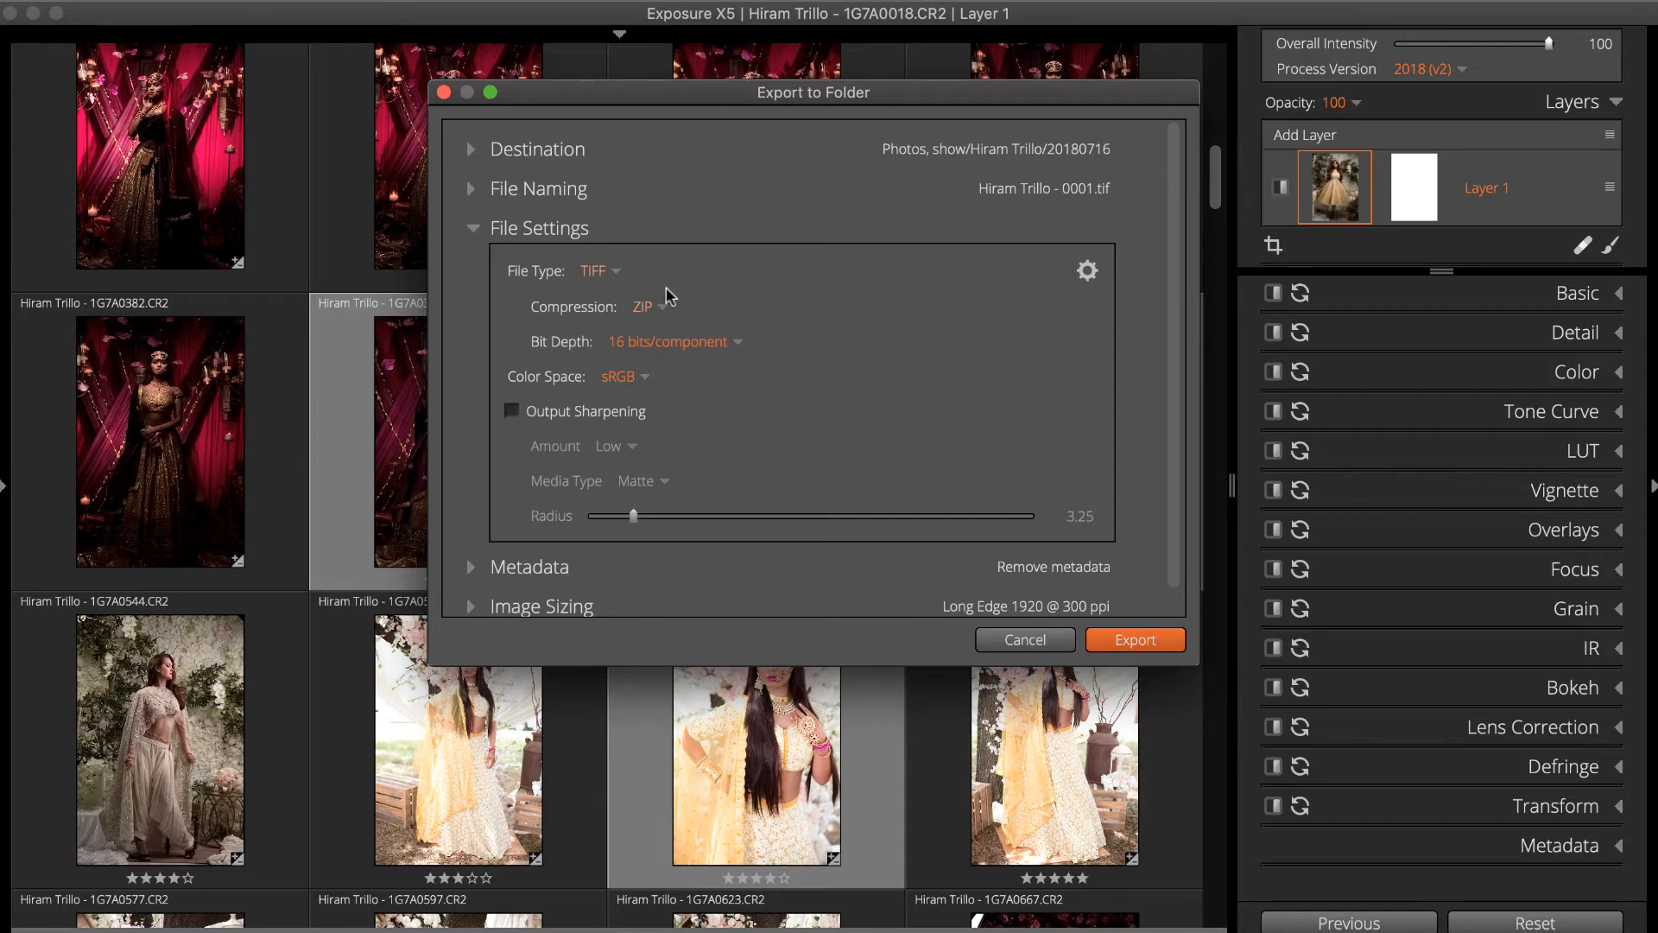
Examine the export's bit depth, file type and color space options, trying Original as the file type and returning to TIFF.
click(679, 356)
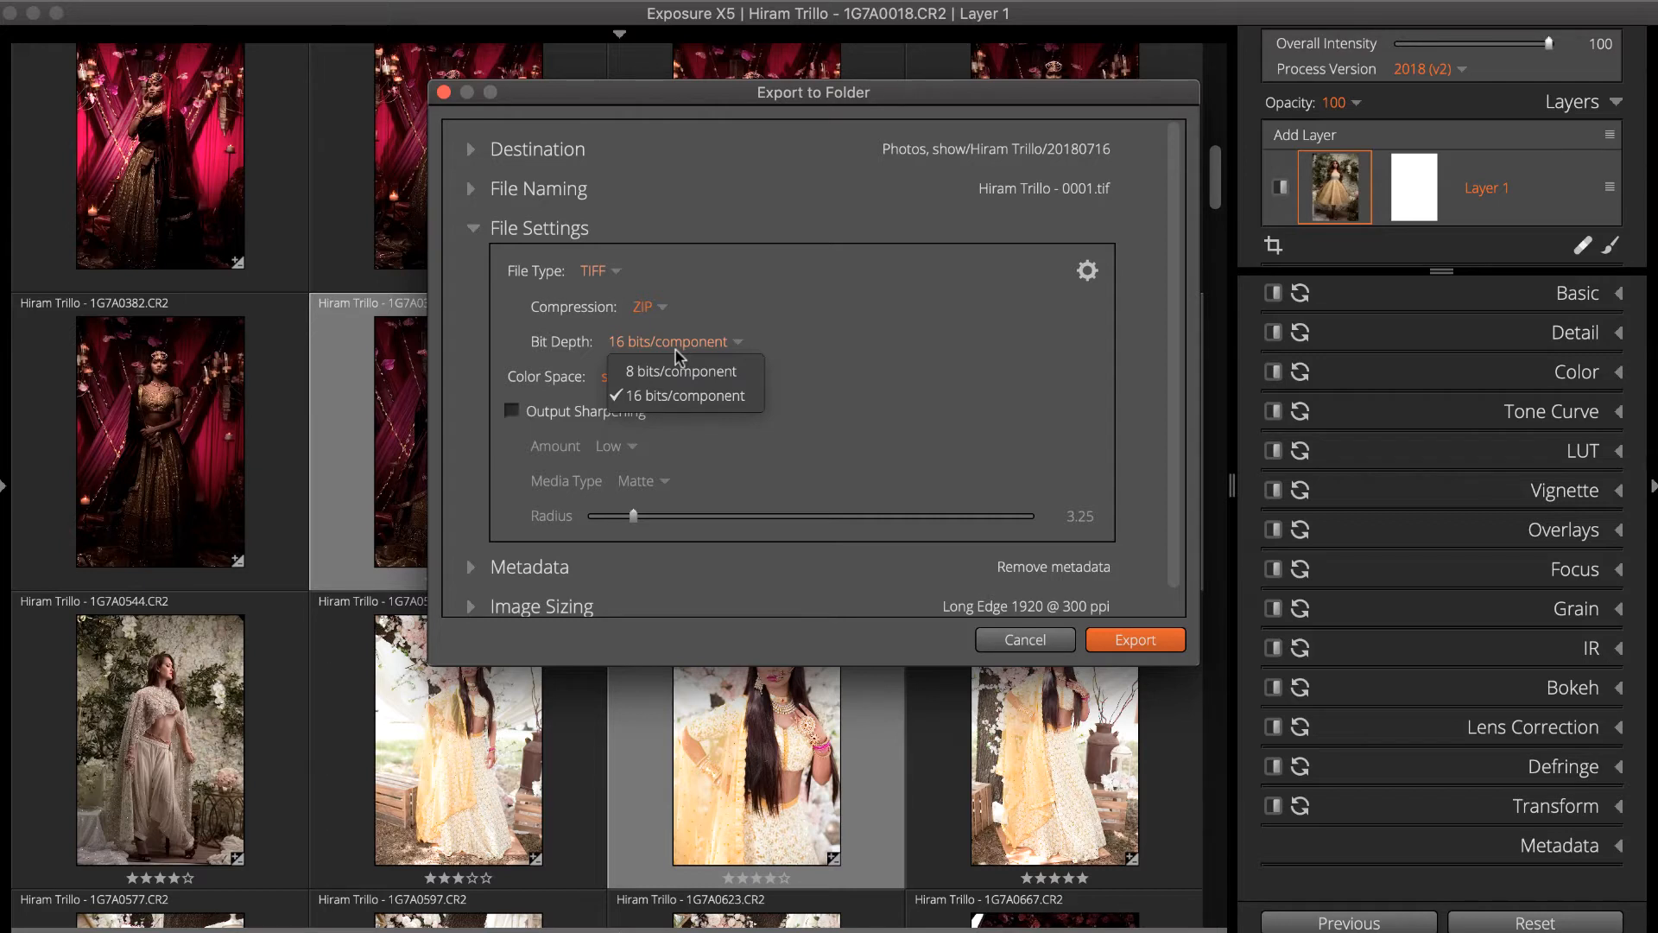
click(679, 356)
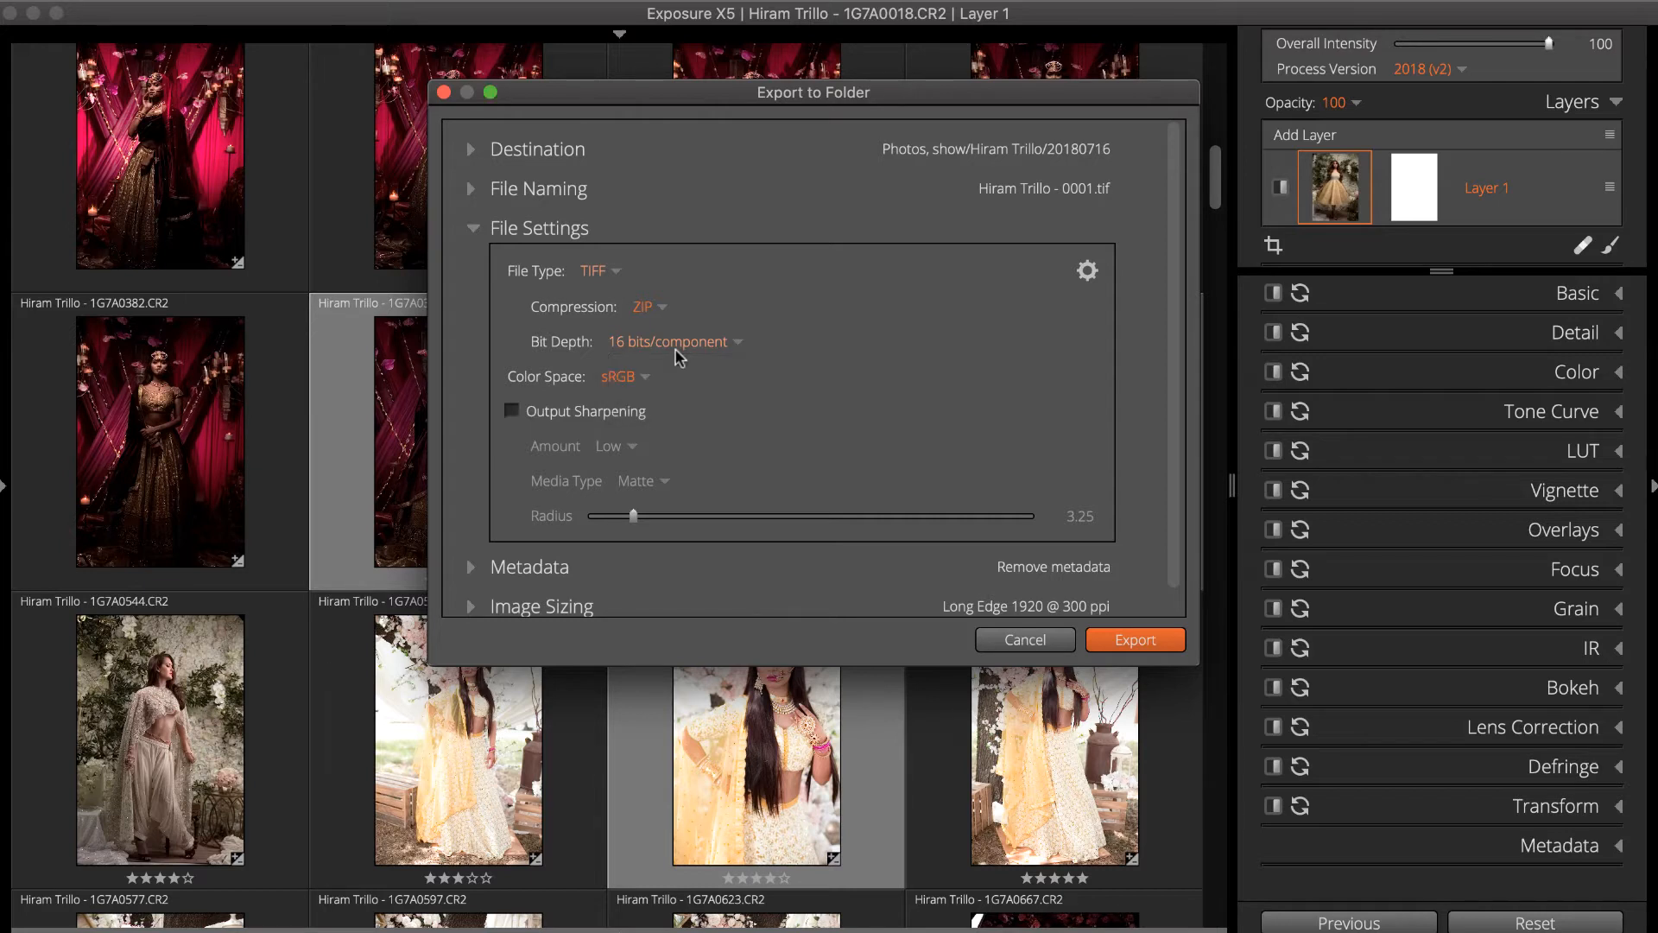
click(617, 275)
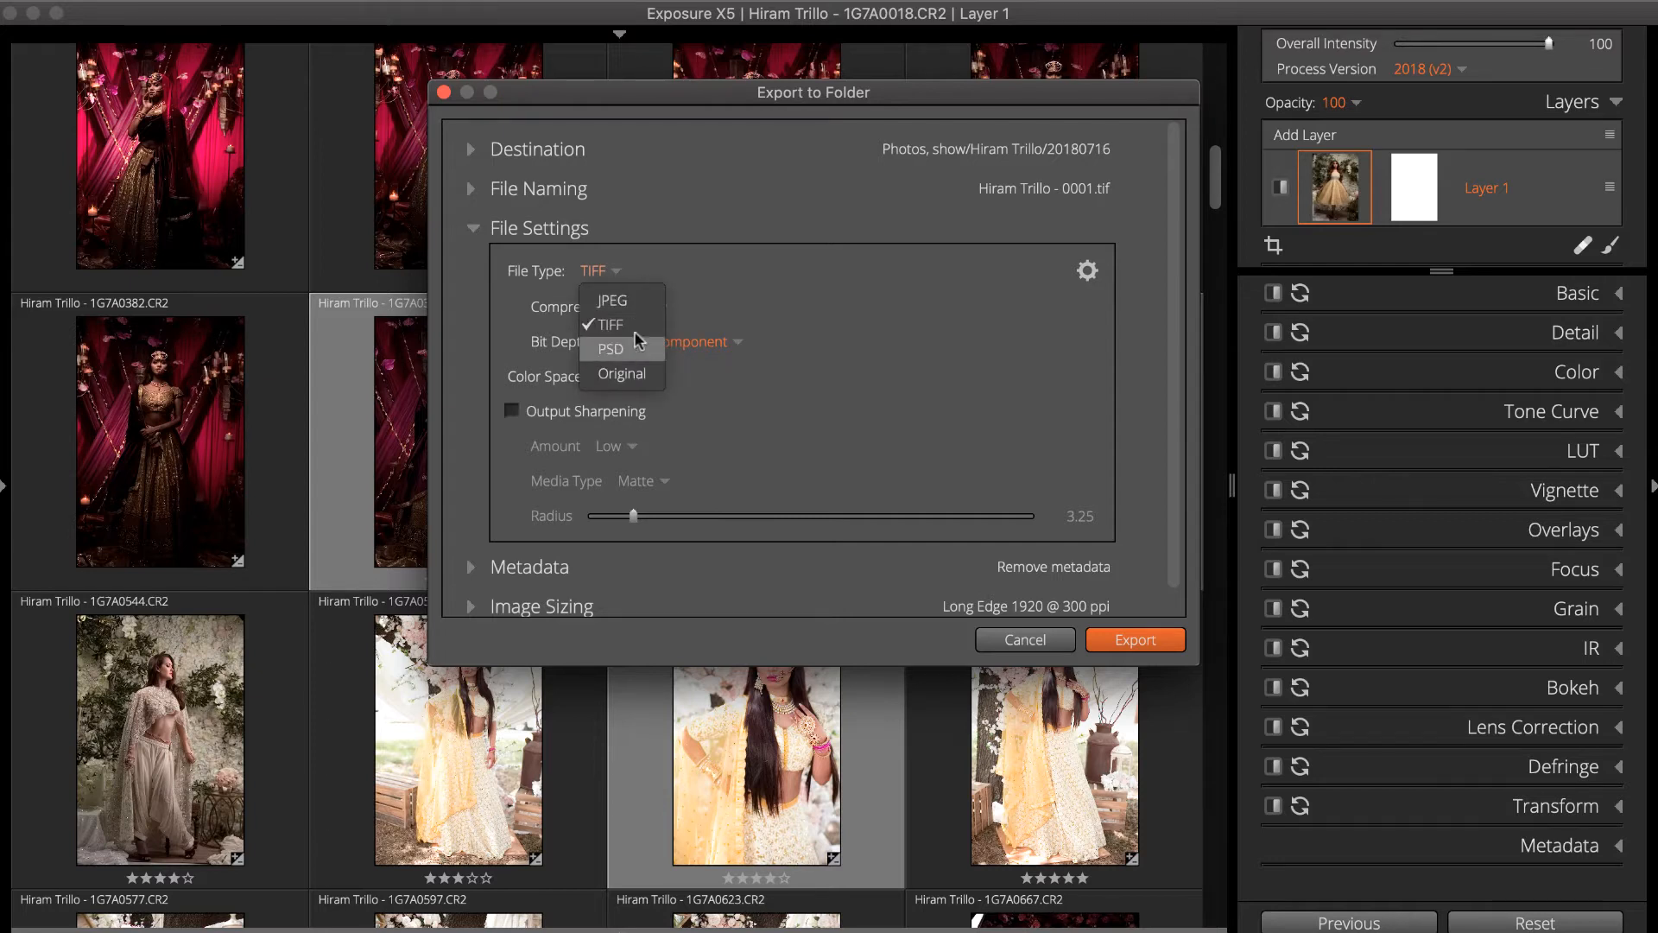
click(622, 374)
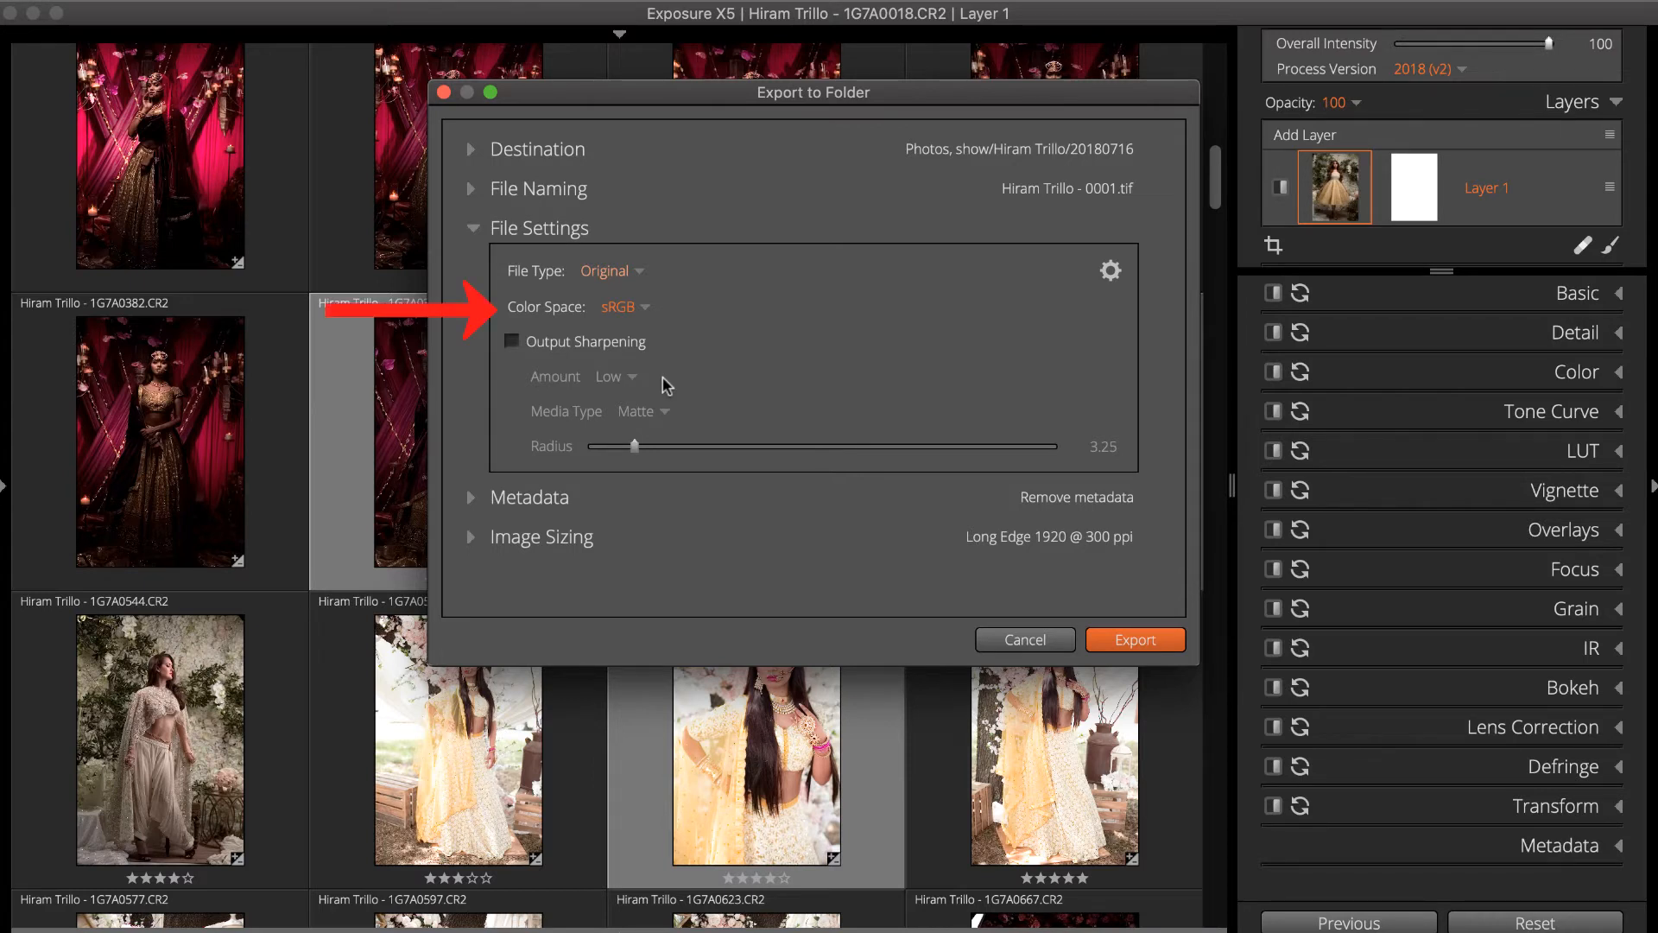
click(609, 271)
click(625, 322)
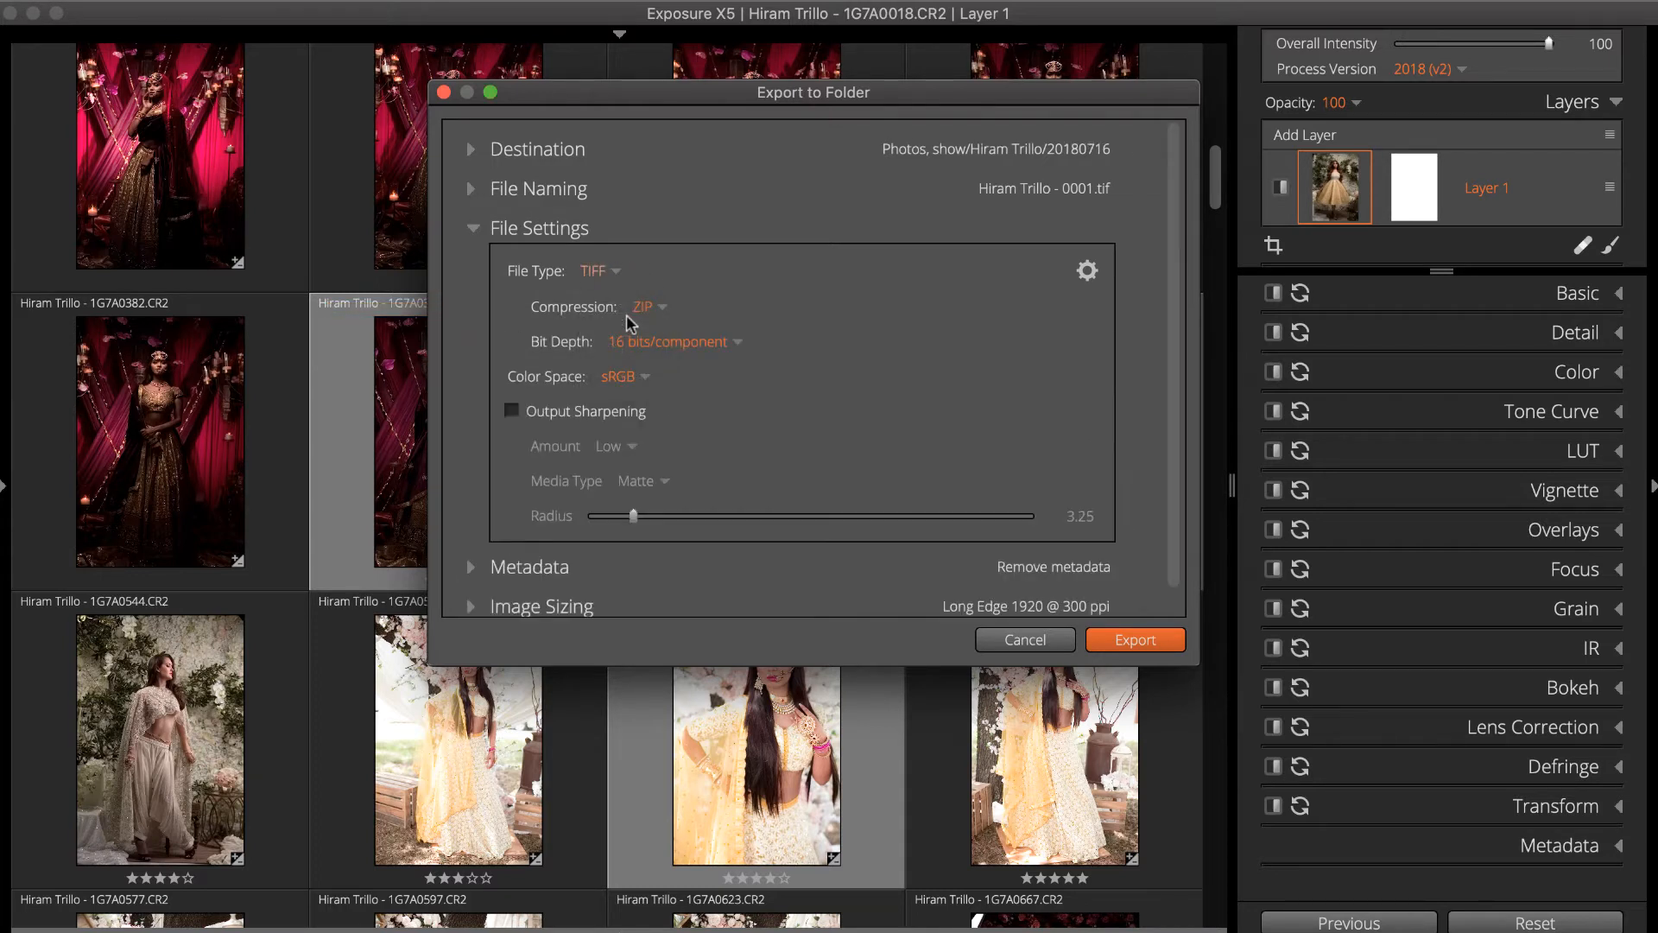
click(631, 374)
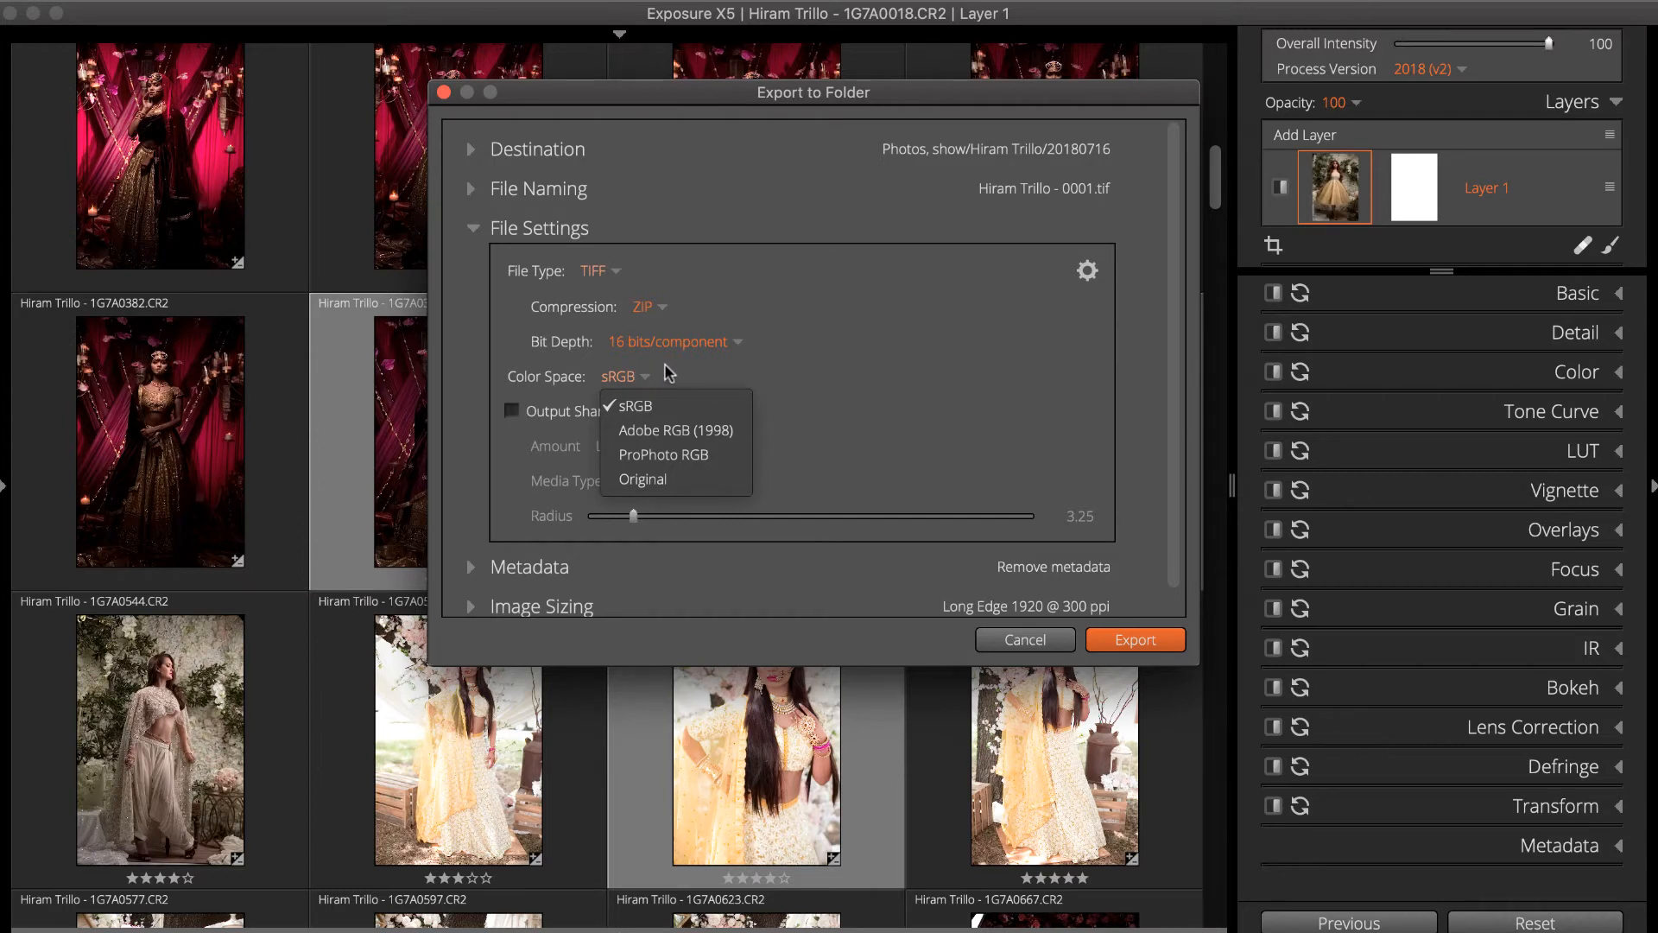
click(667, 370)
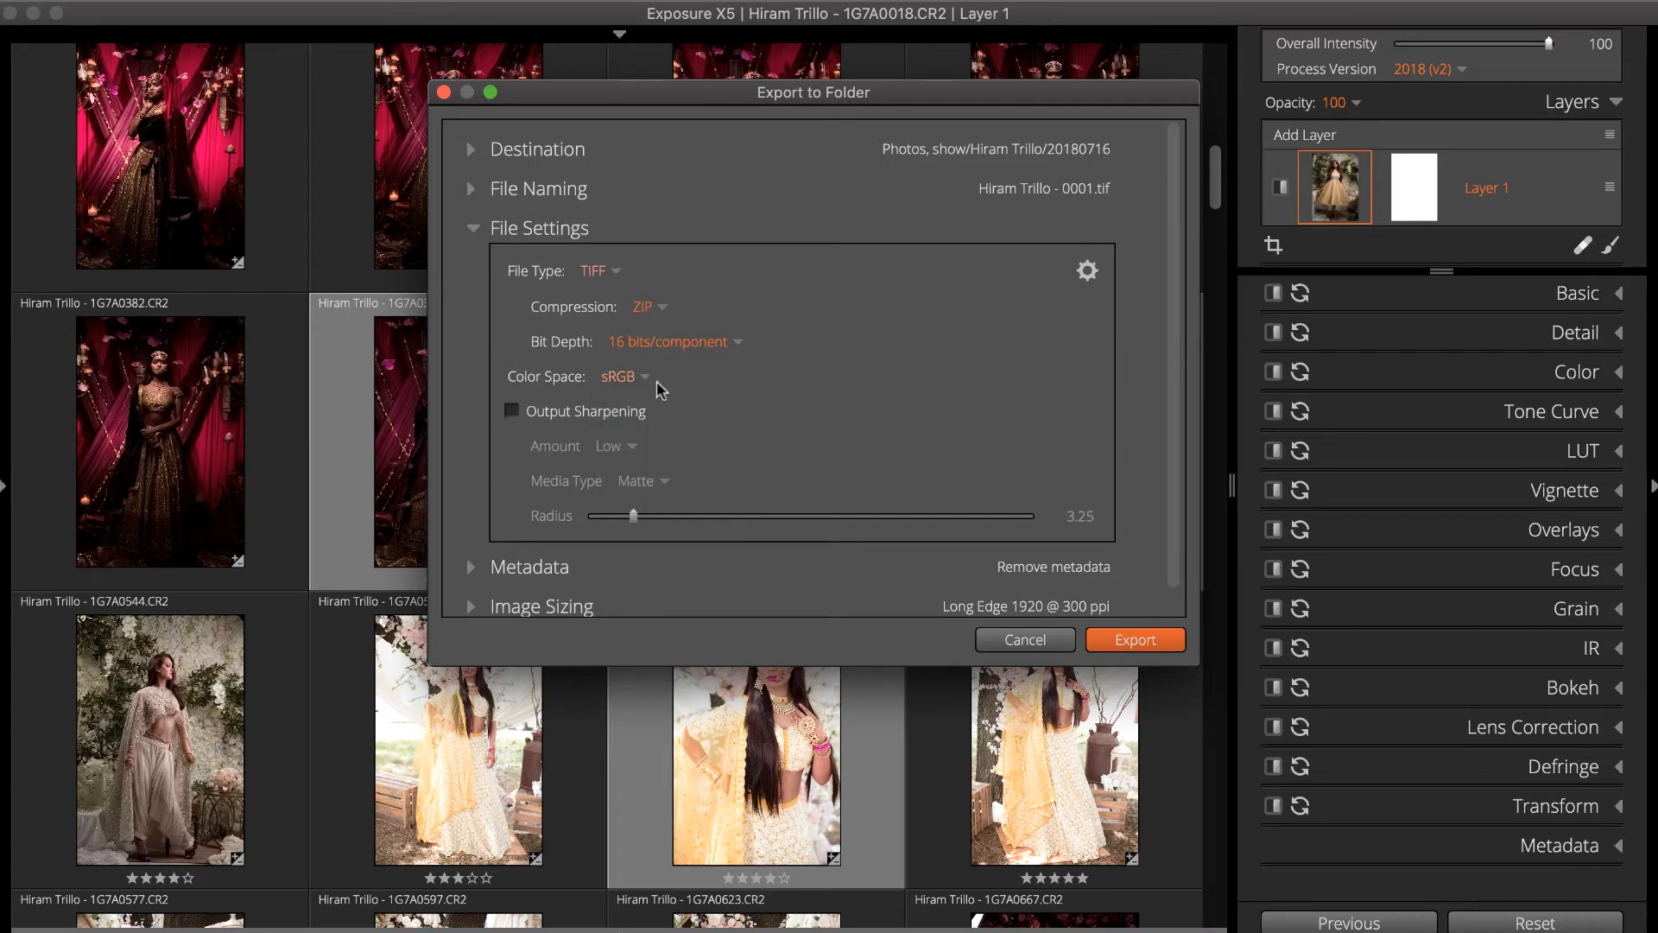
Enable output sharpening for the export and set its media type to Luster.
click(513, 412)
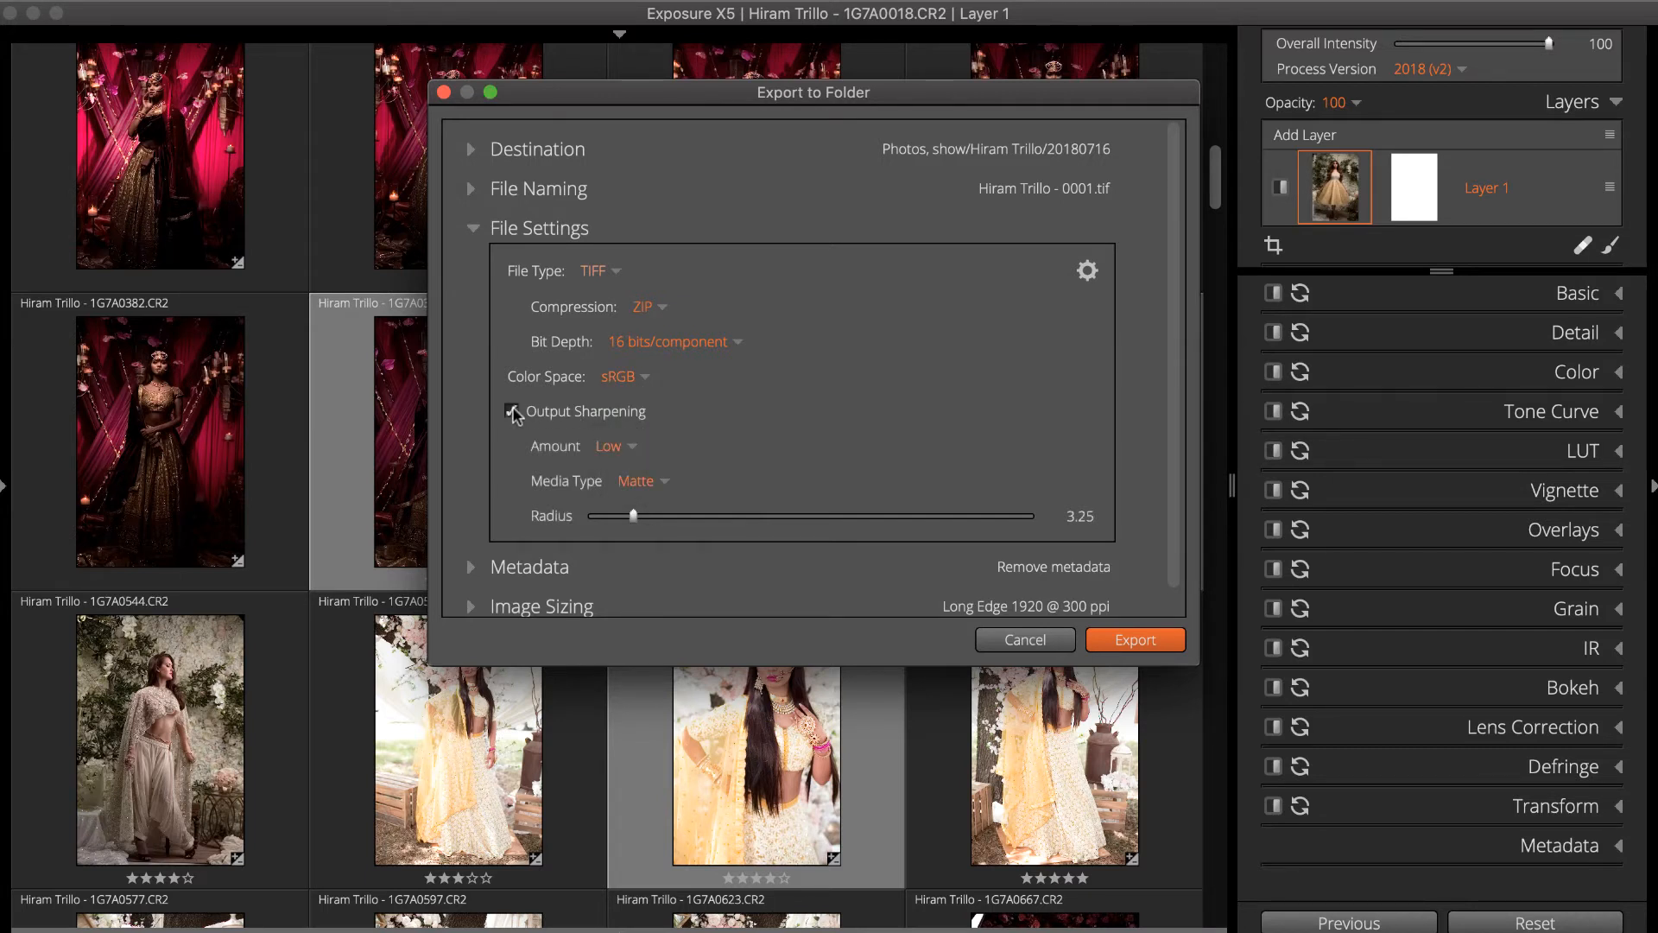
click(619, 517)
drag(618, 519, 631, 518)
click(639, 482)
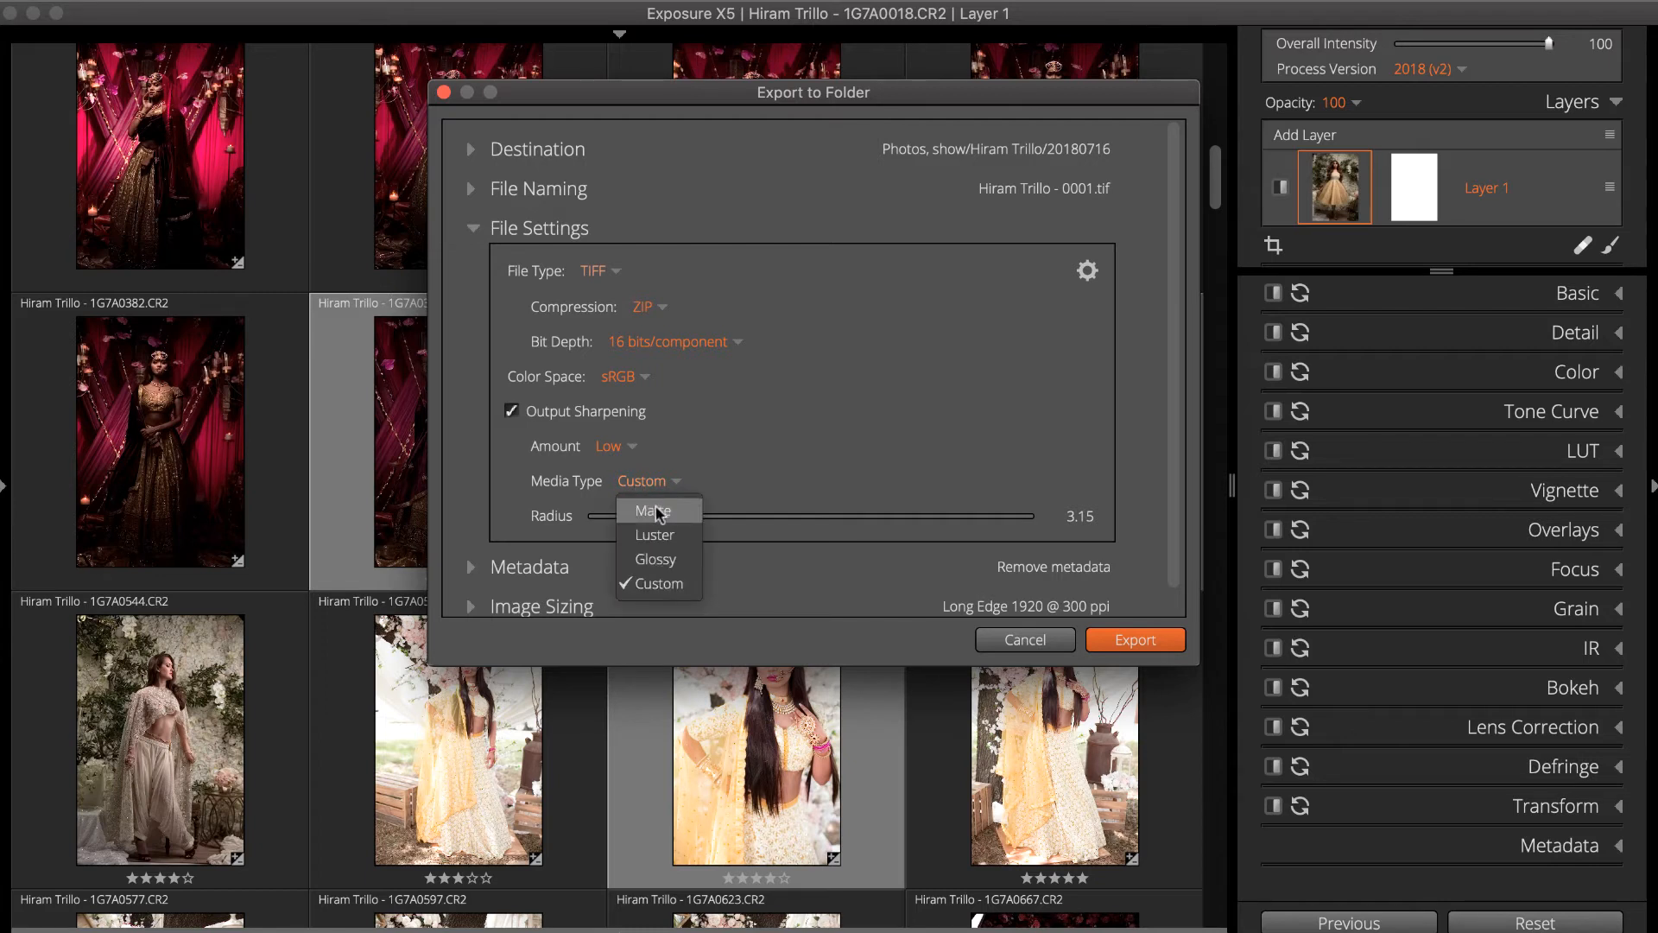
click(659, 537)
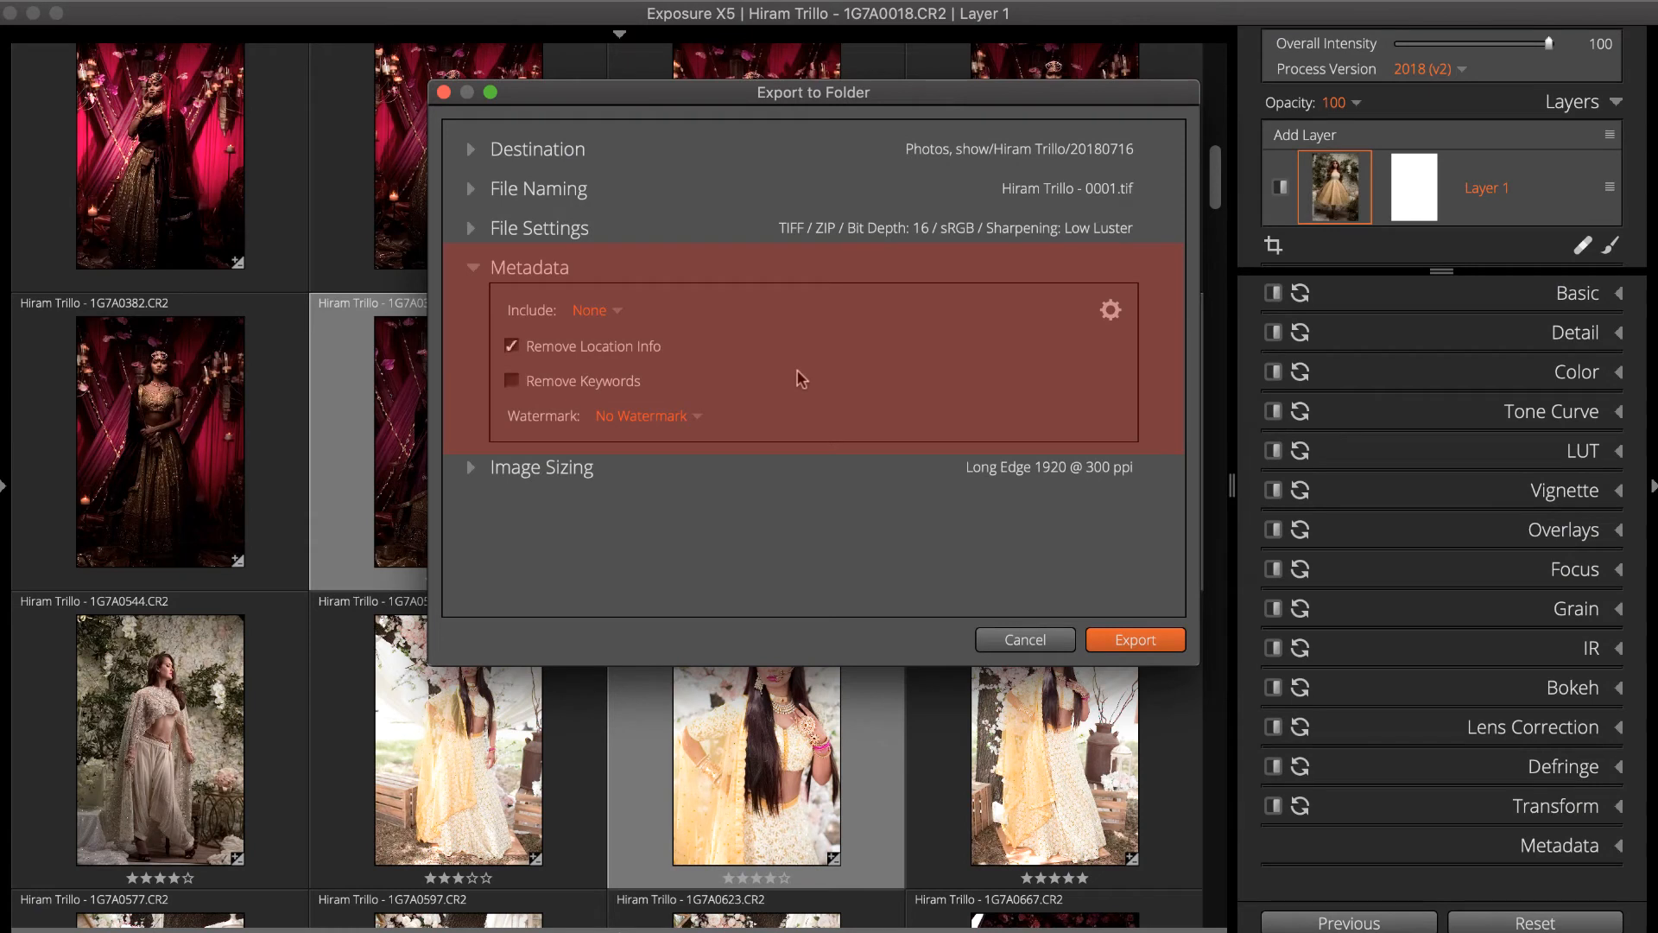
Set the metadata included in the exported files to Copyright Only.
click(613, 315)
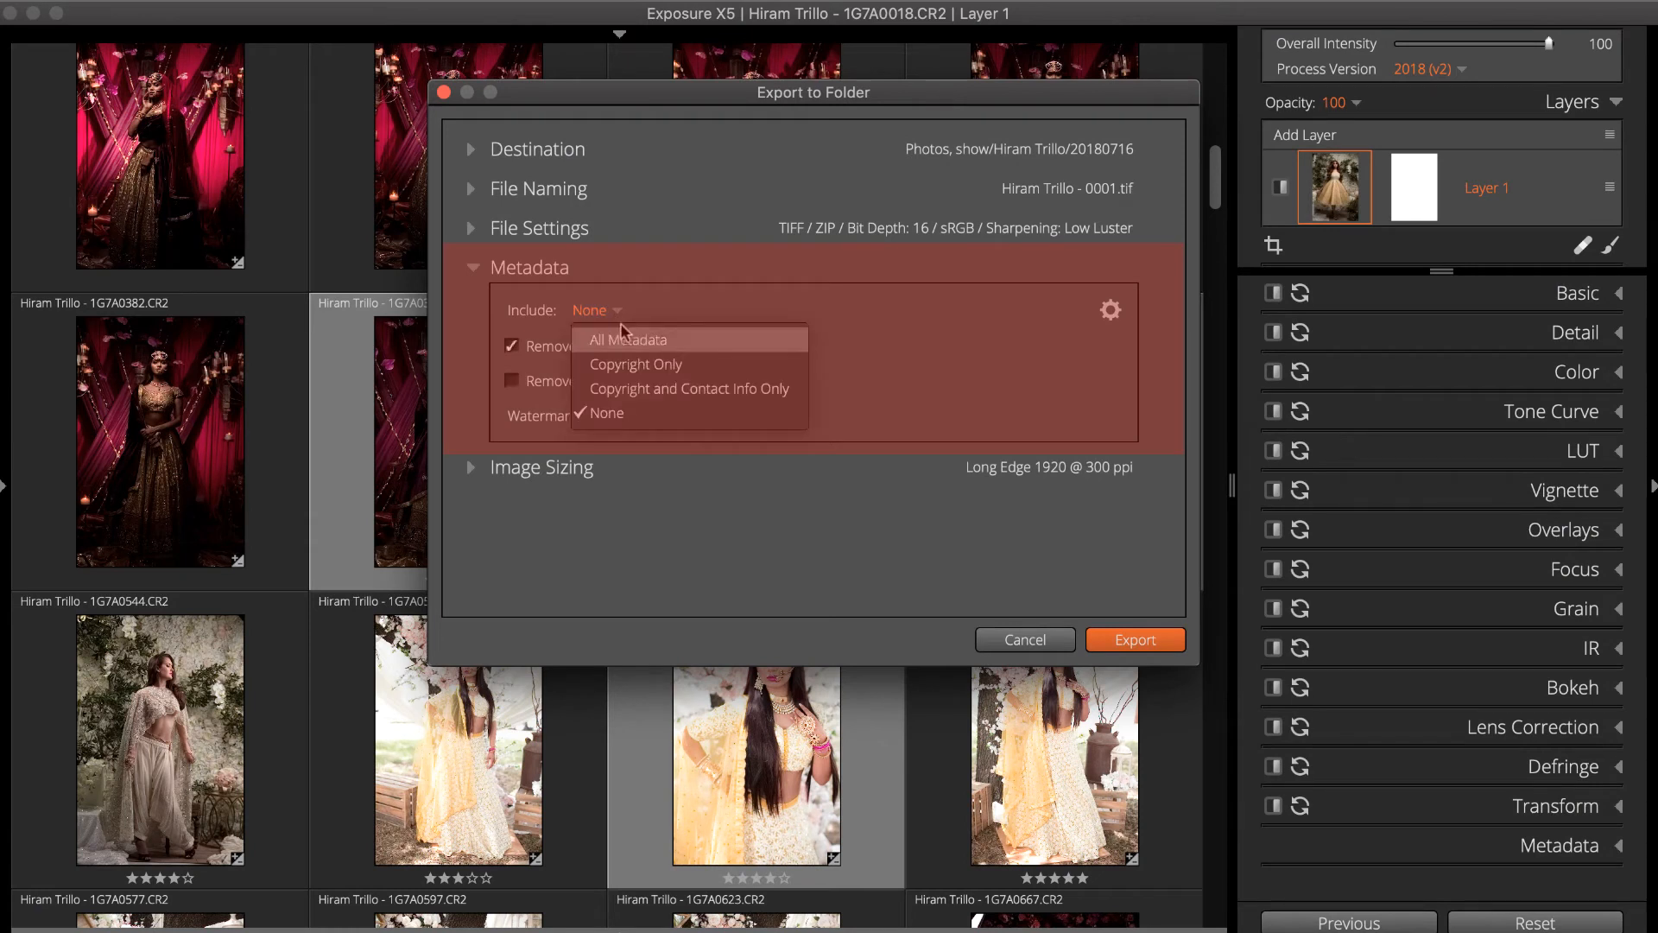
click(641, 370)
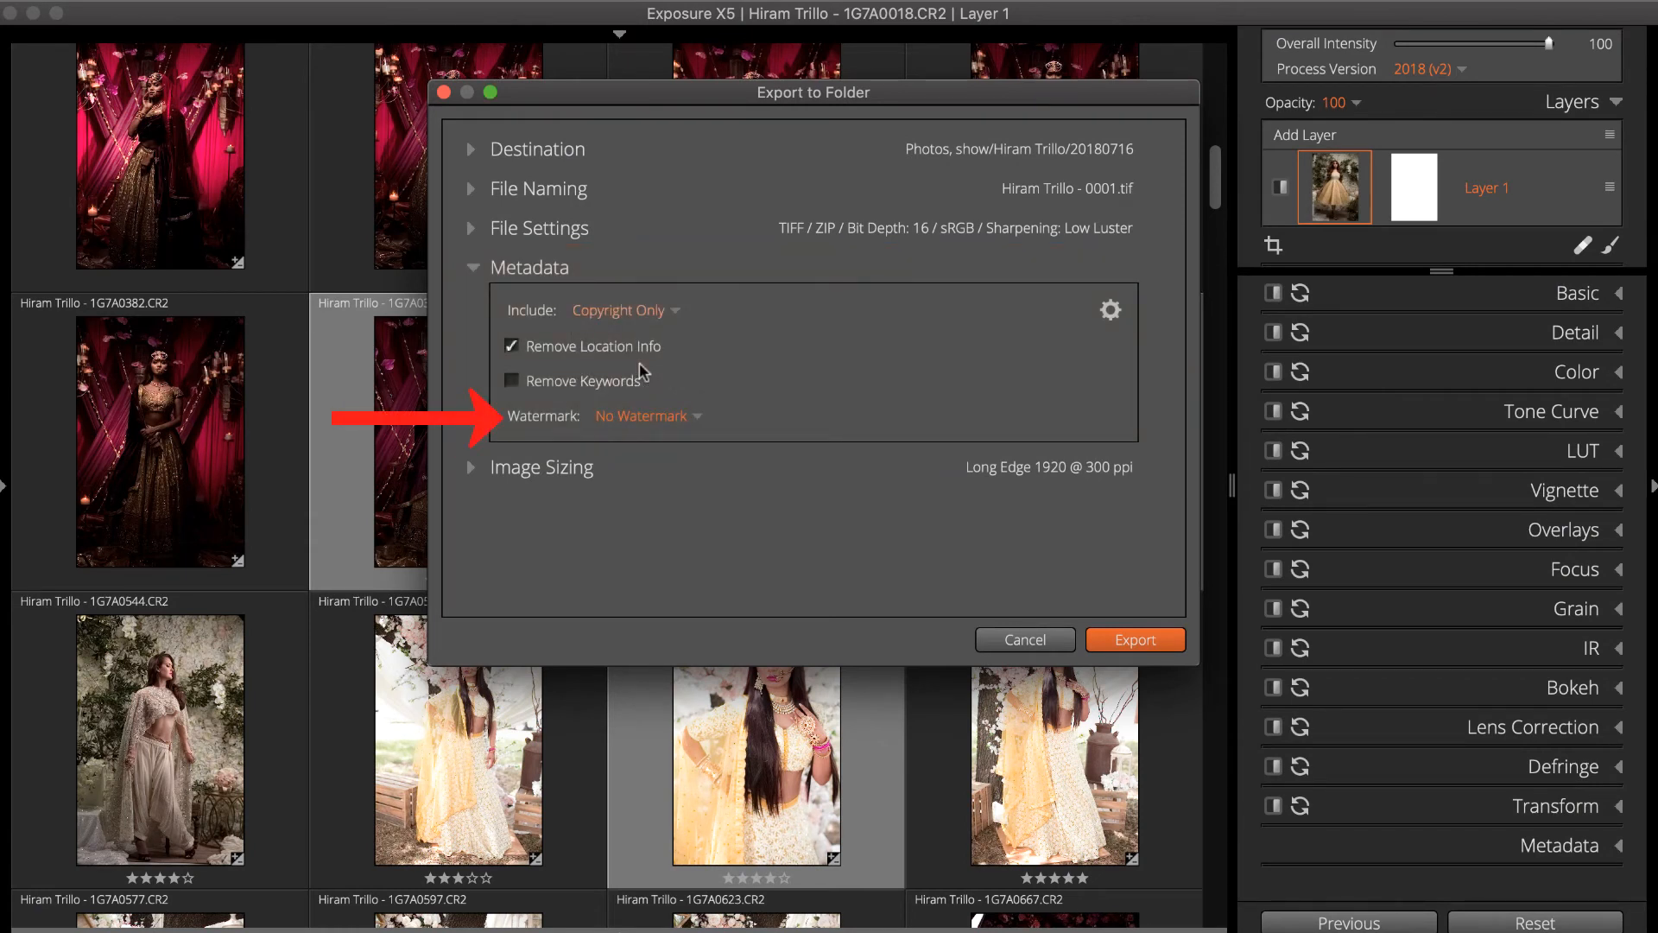
Try the Copyright watermark on the export and return the watermark setting to No Watermark.
click(644, 415)
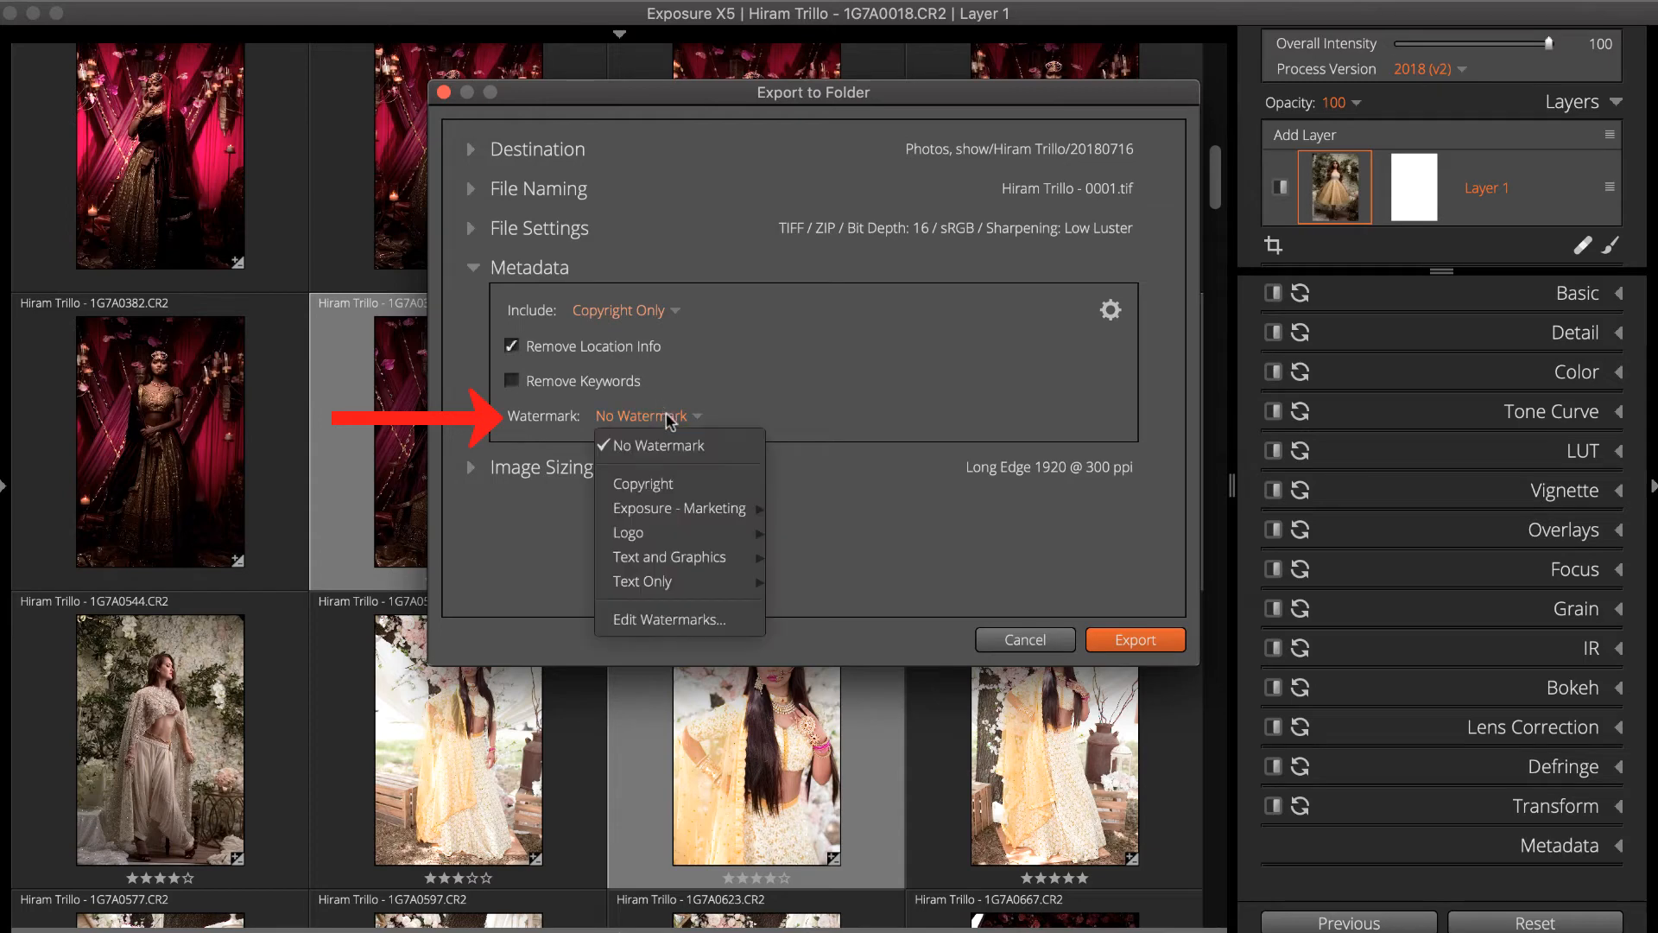
click(701, 484)
mouse_move(692, 416)
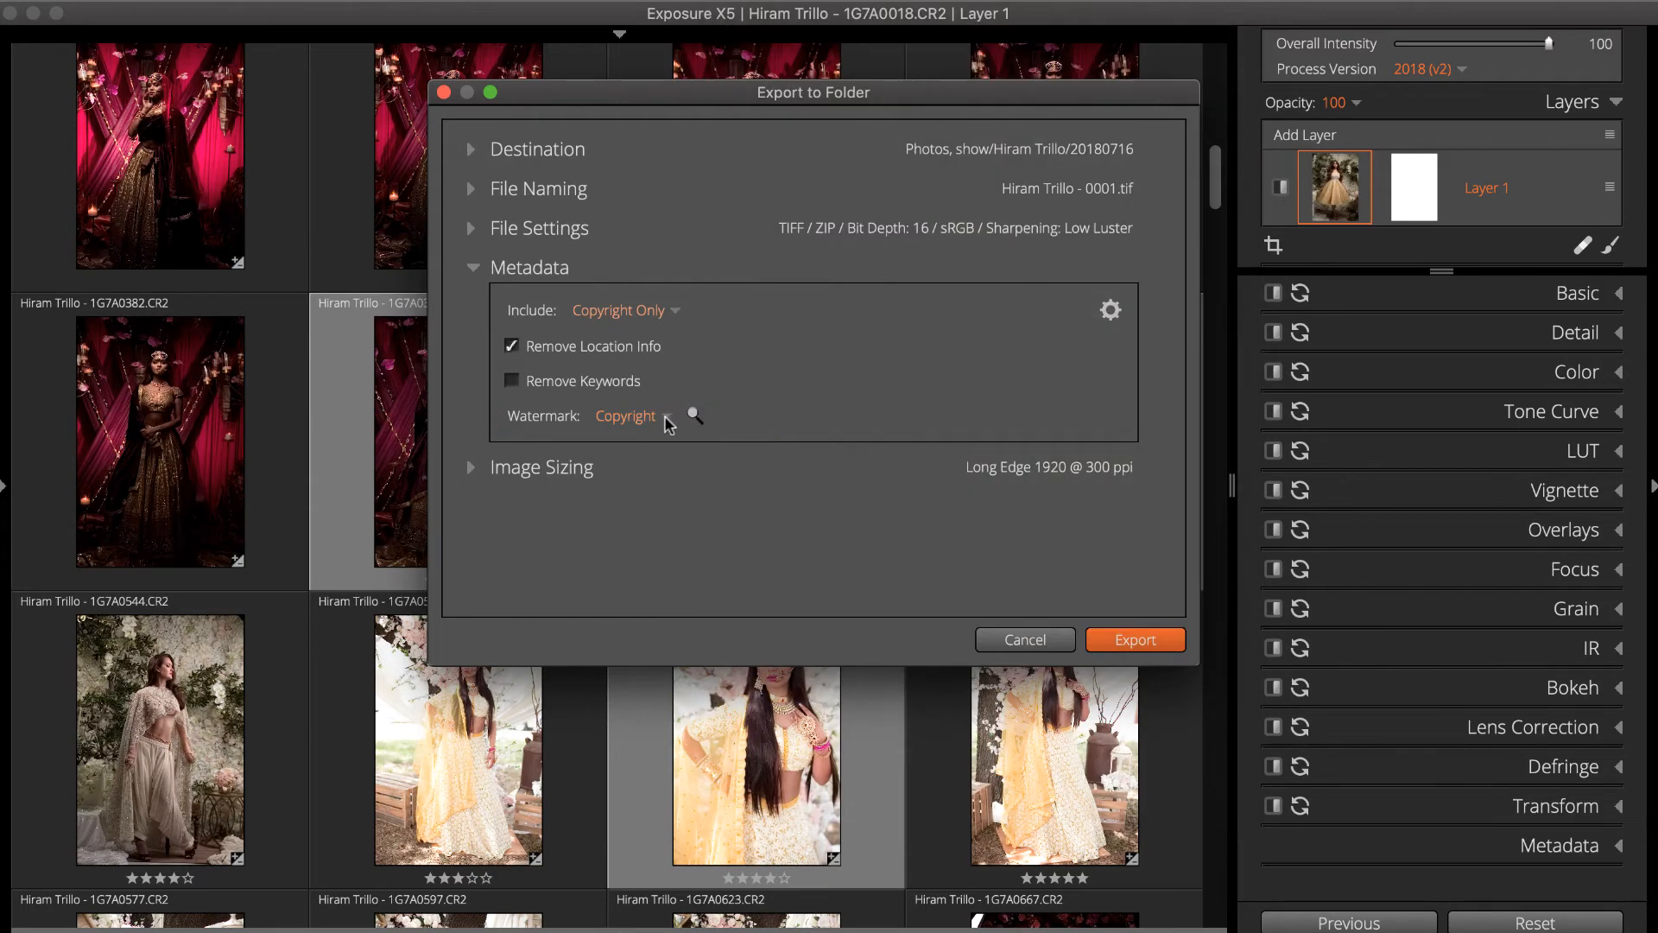
click(665, 416)
click(670, 443)
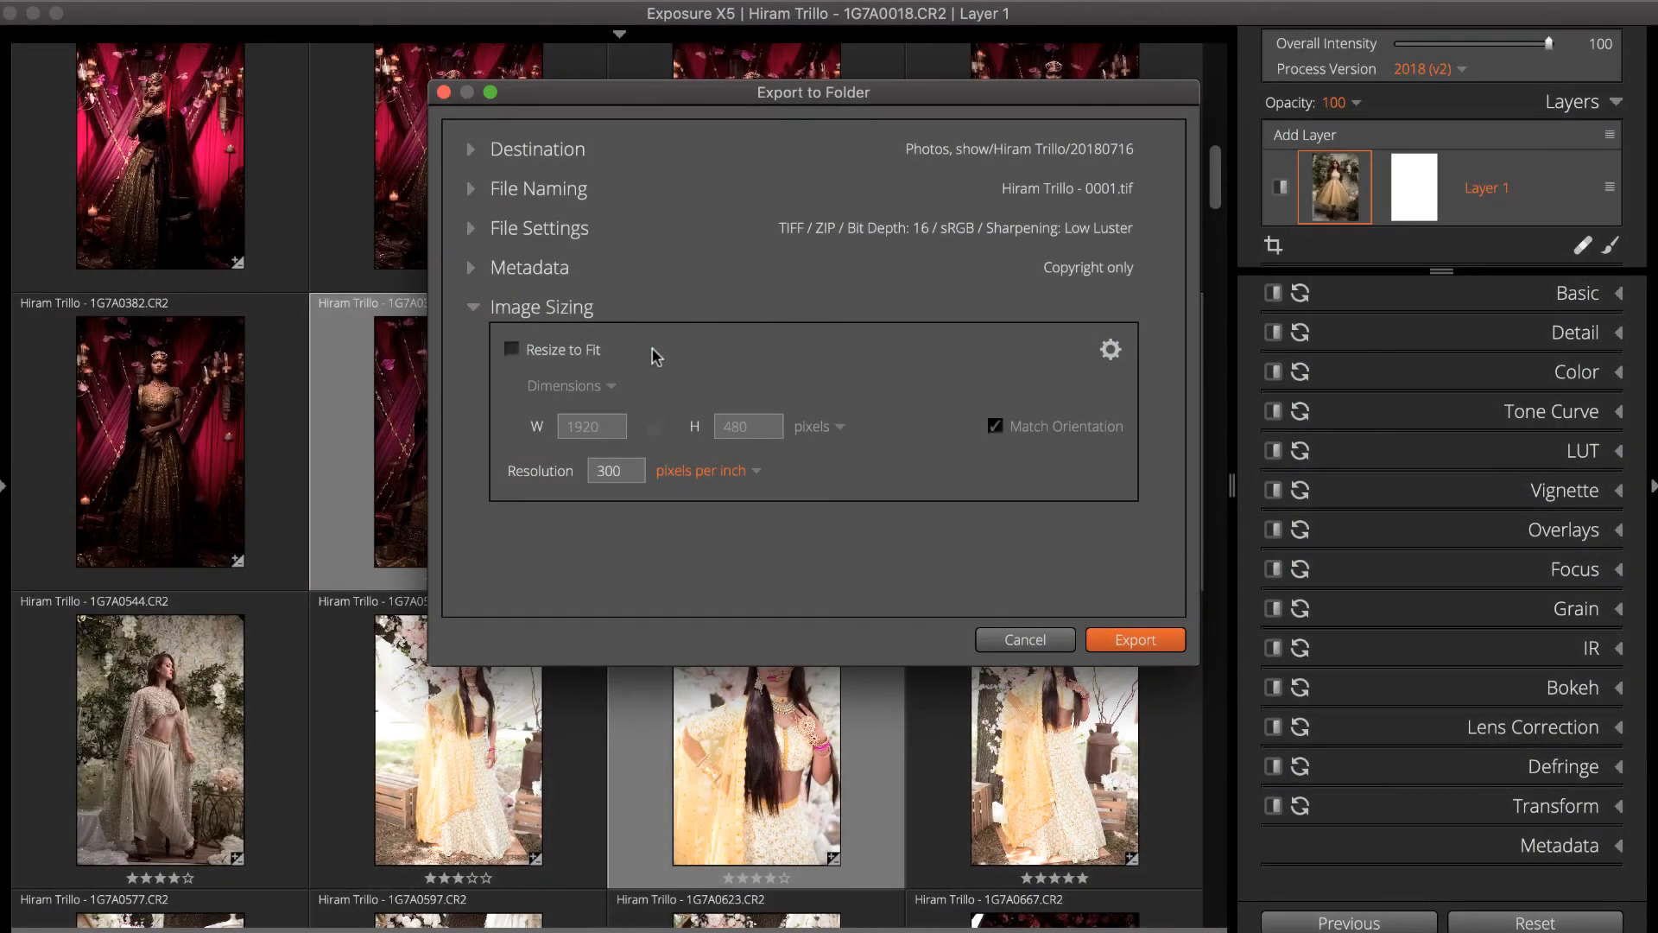
Enable Resize to Fit for the exported images and set the sizing method to Percentage.
click(512, 349)
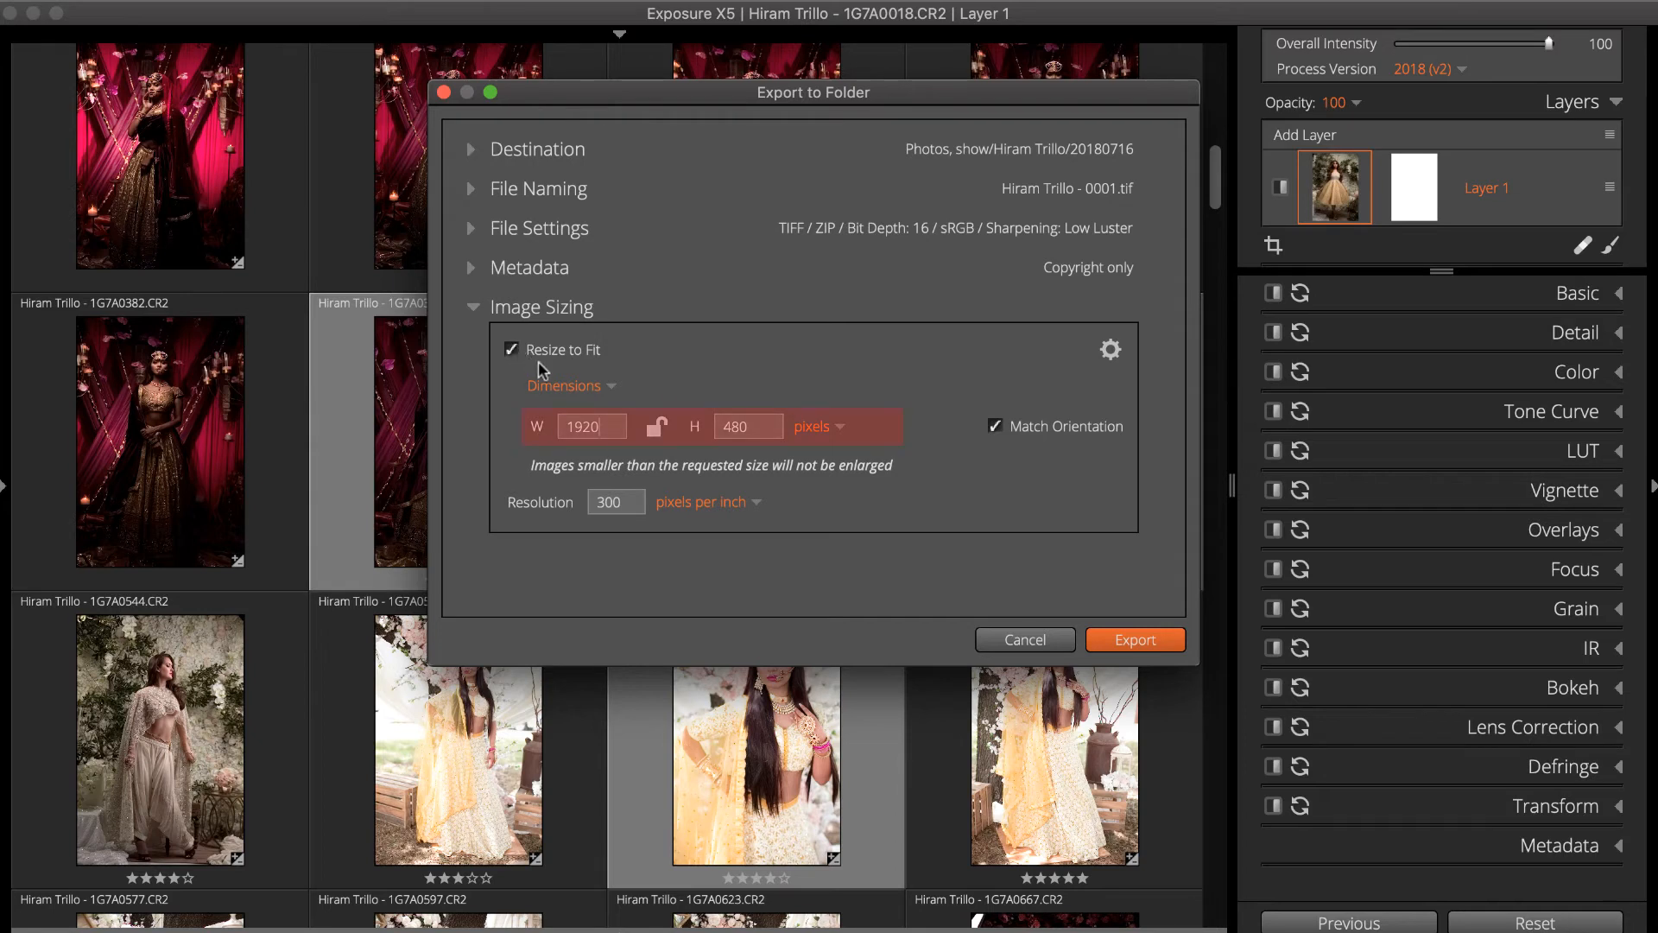
click(837, 432)
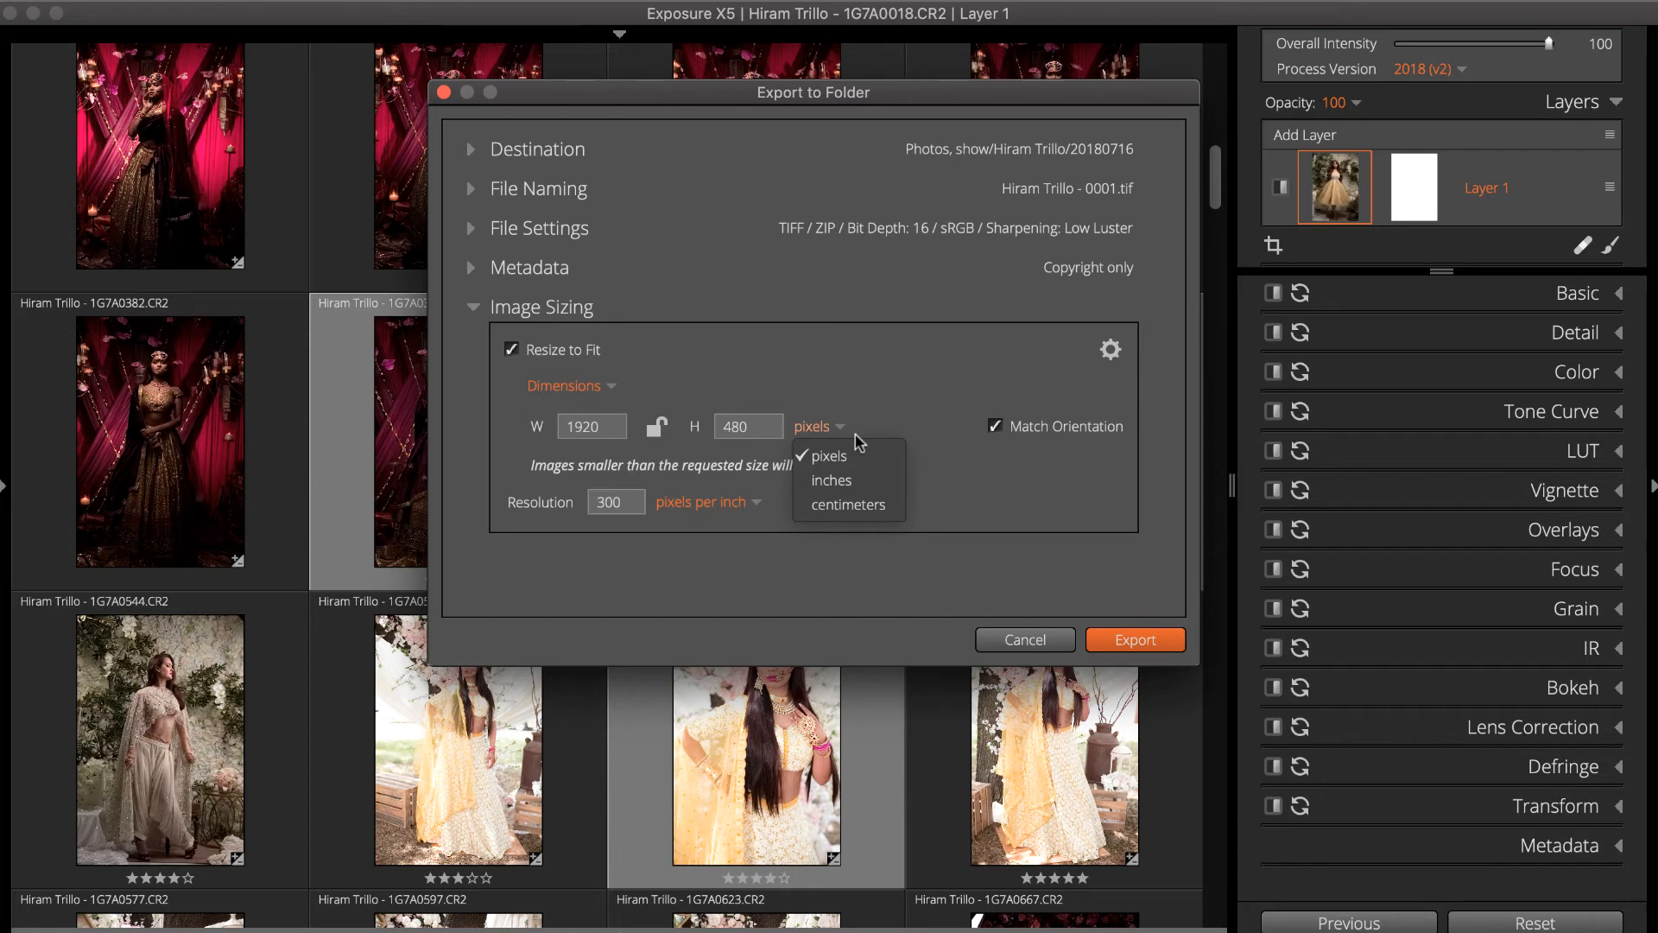
click(858, 426)
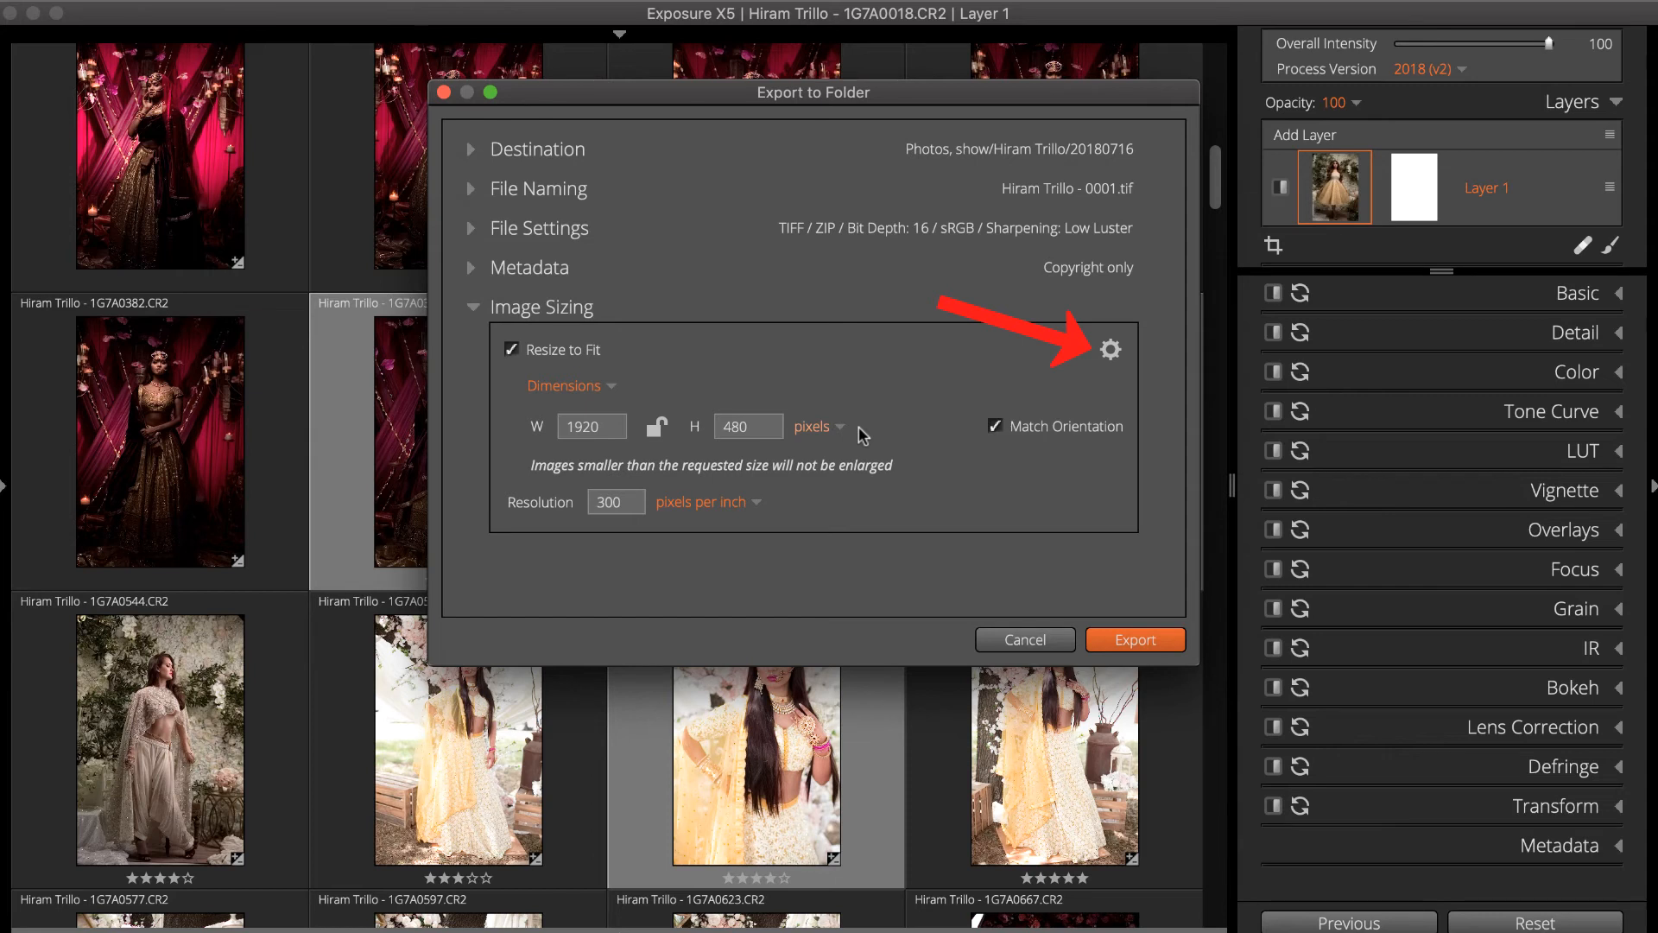
click(608, 385)
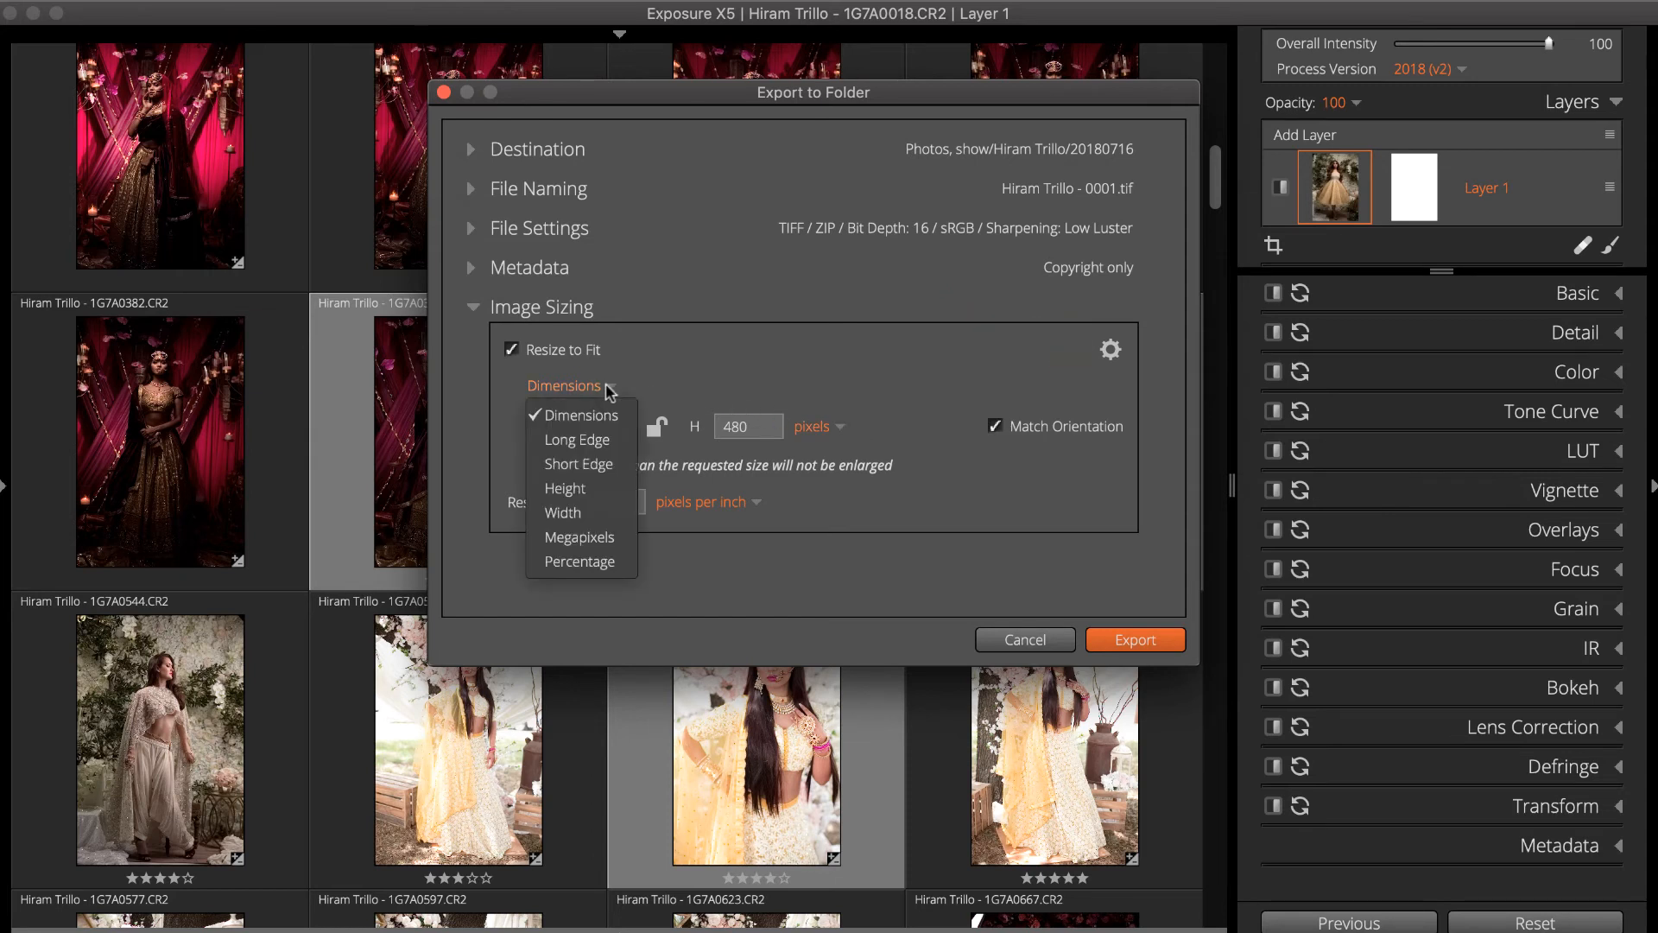
click(615, 439)
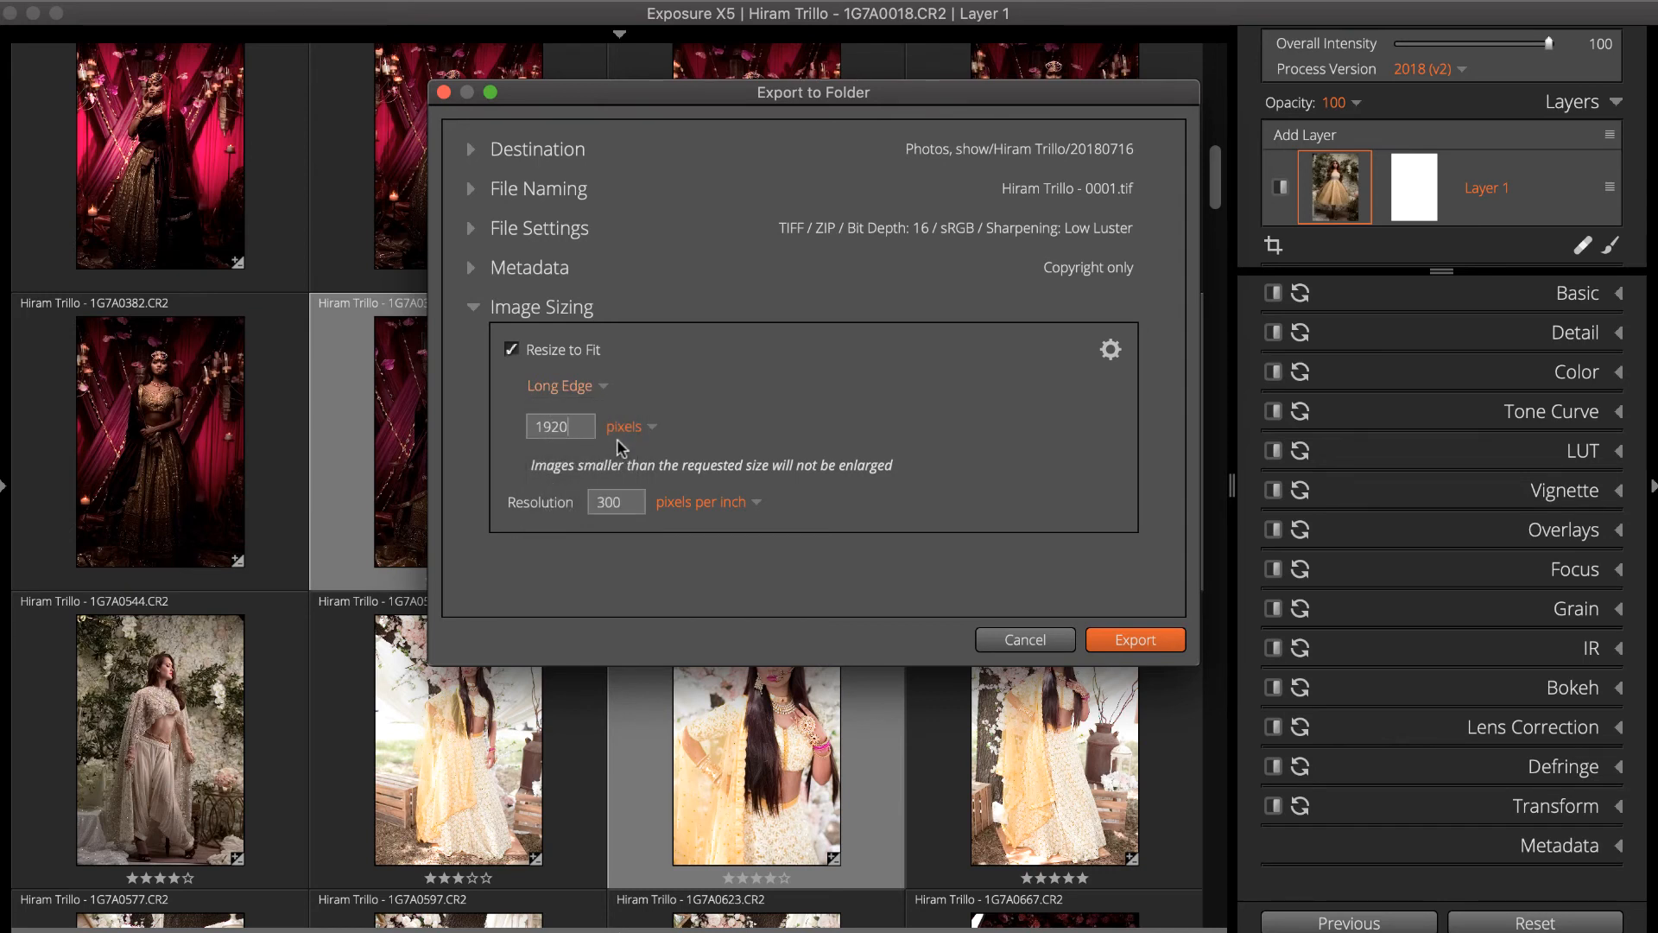
click(590, 389)
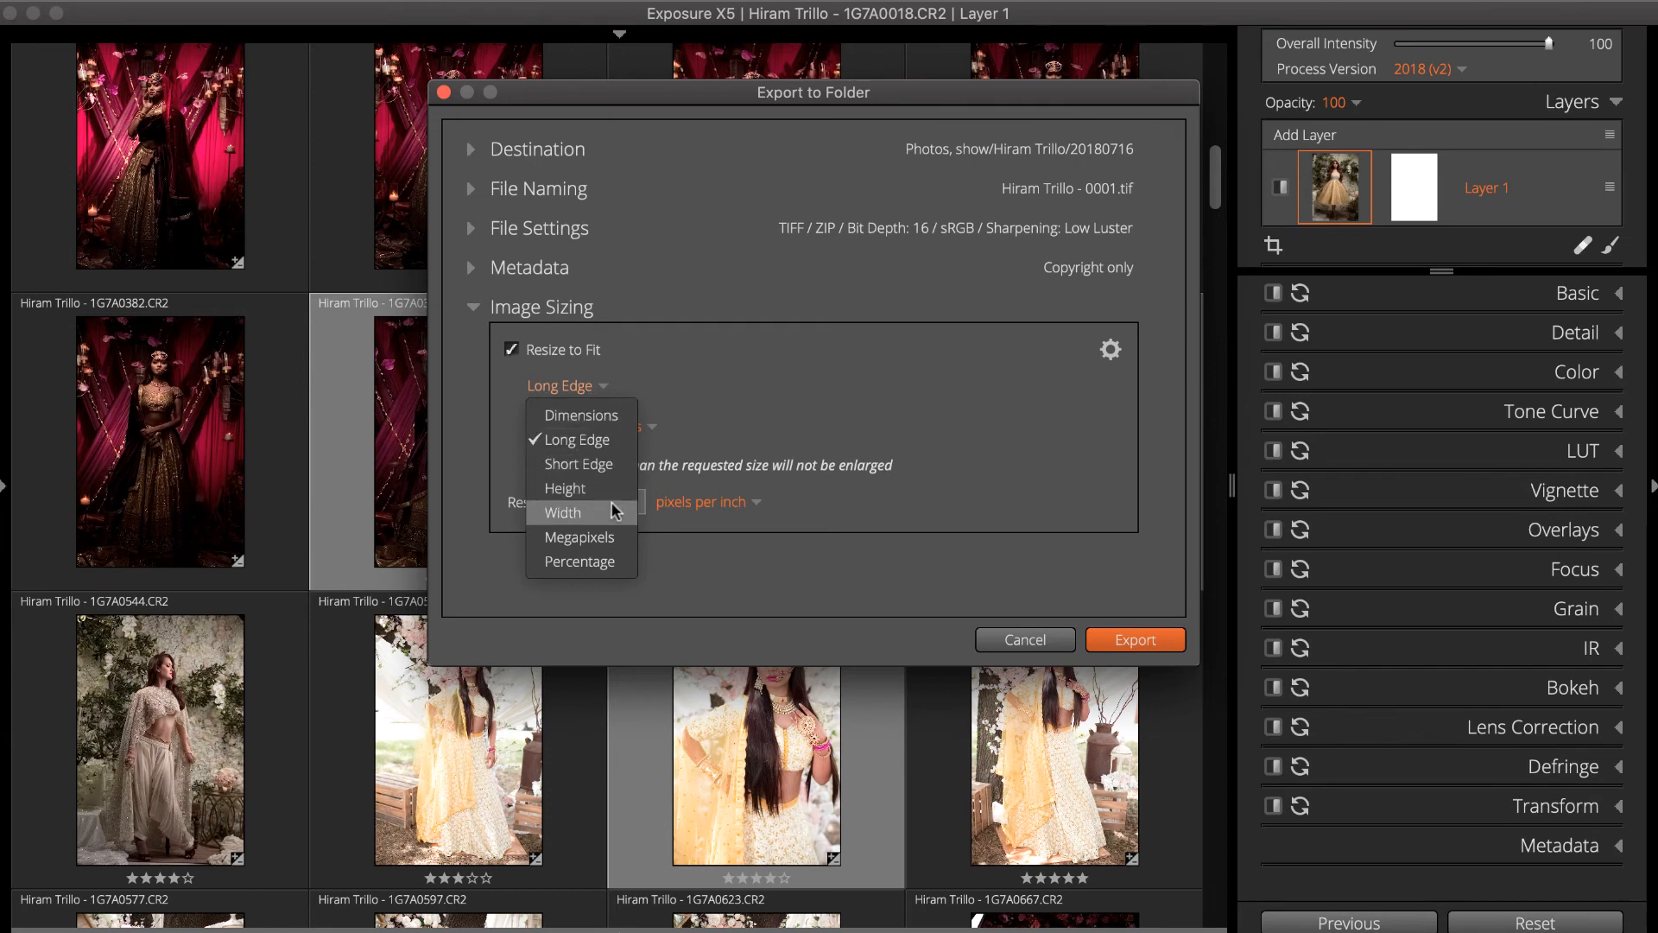
click(625, 566)
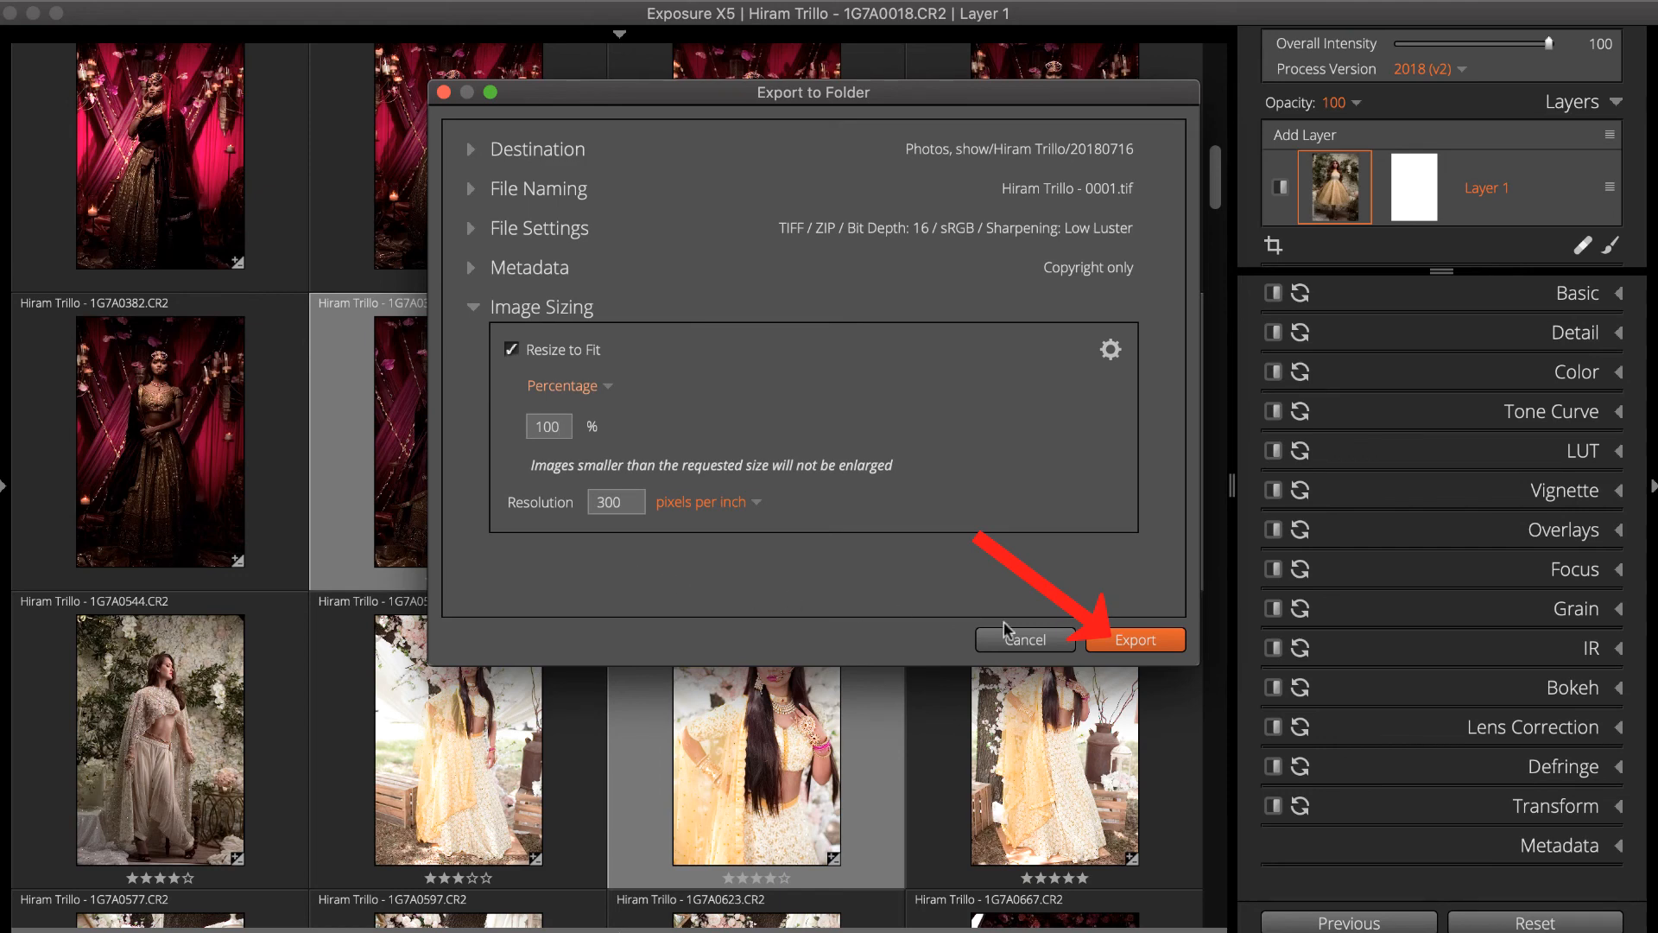
Start the export and move its progress window away from the middle of the thumbnail grid.
click(1132, 642)
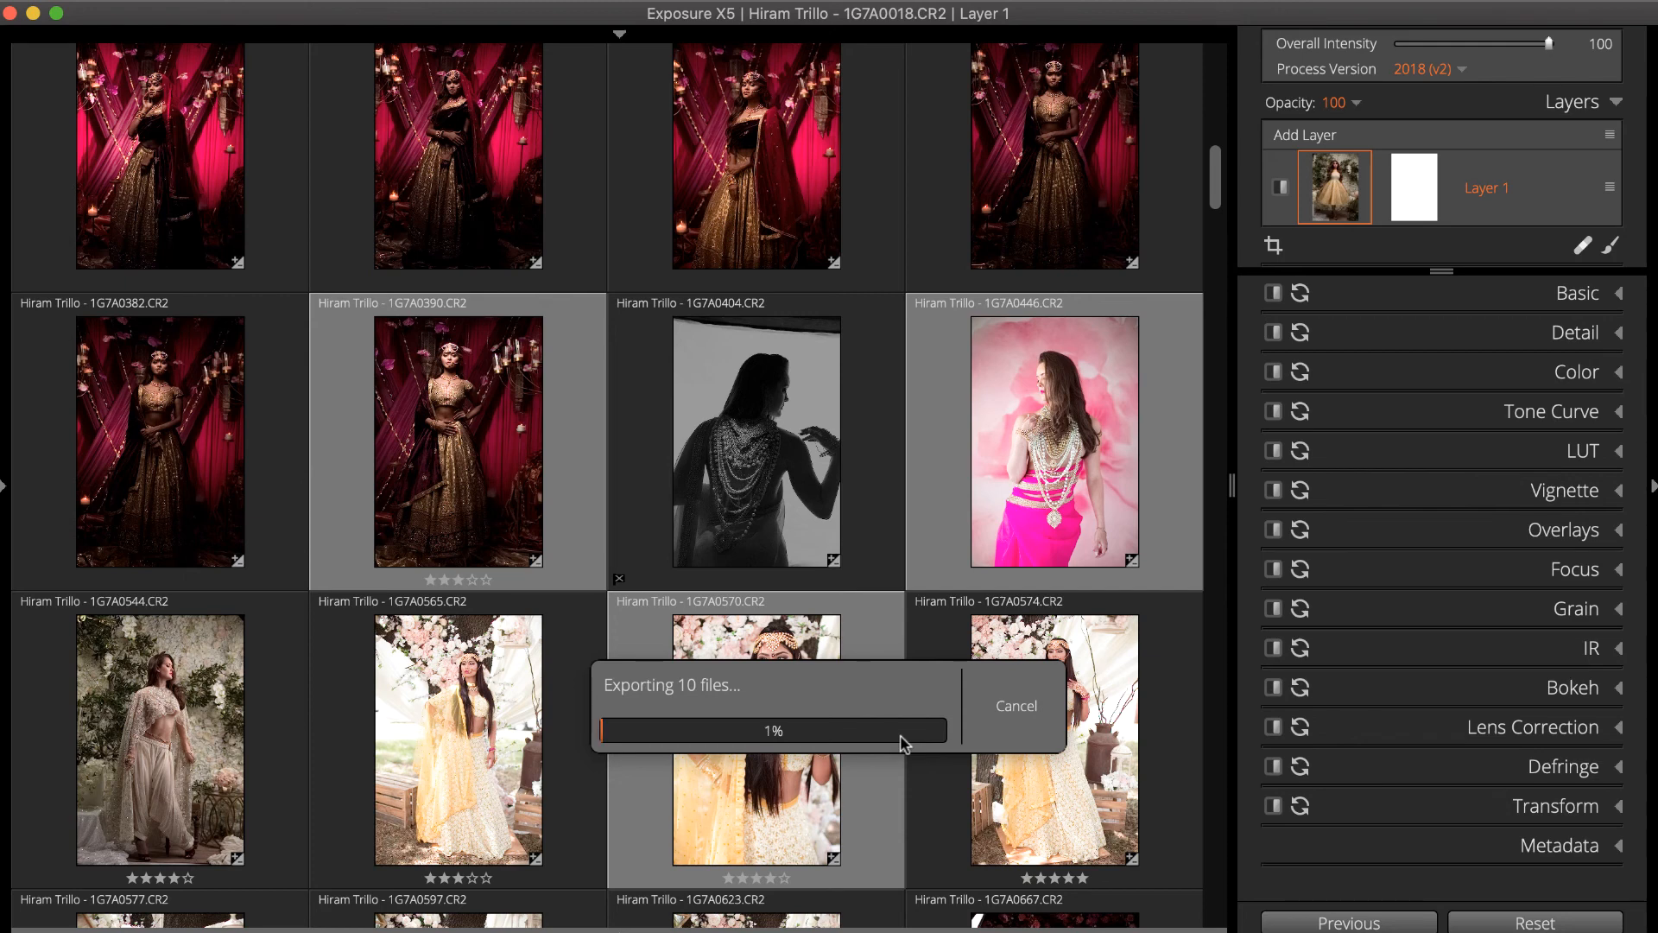
drag(884, 686, 1407, 645)
Rate photo 1G7A0801.CR2 four stars and photo 1G7A0796.CR2 five stars while the export runs.
scroll(925, 782, down, 10)
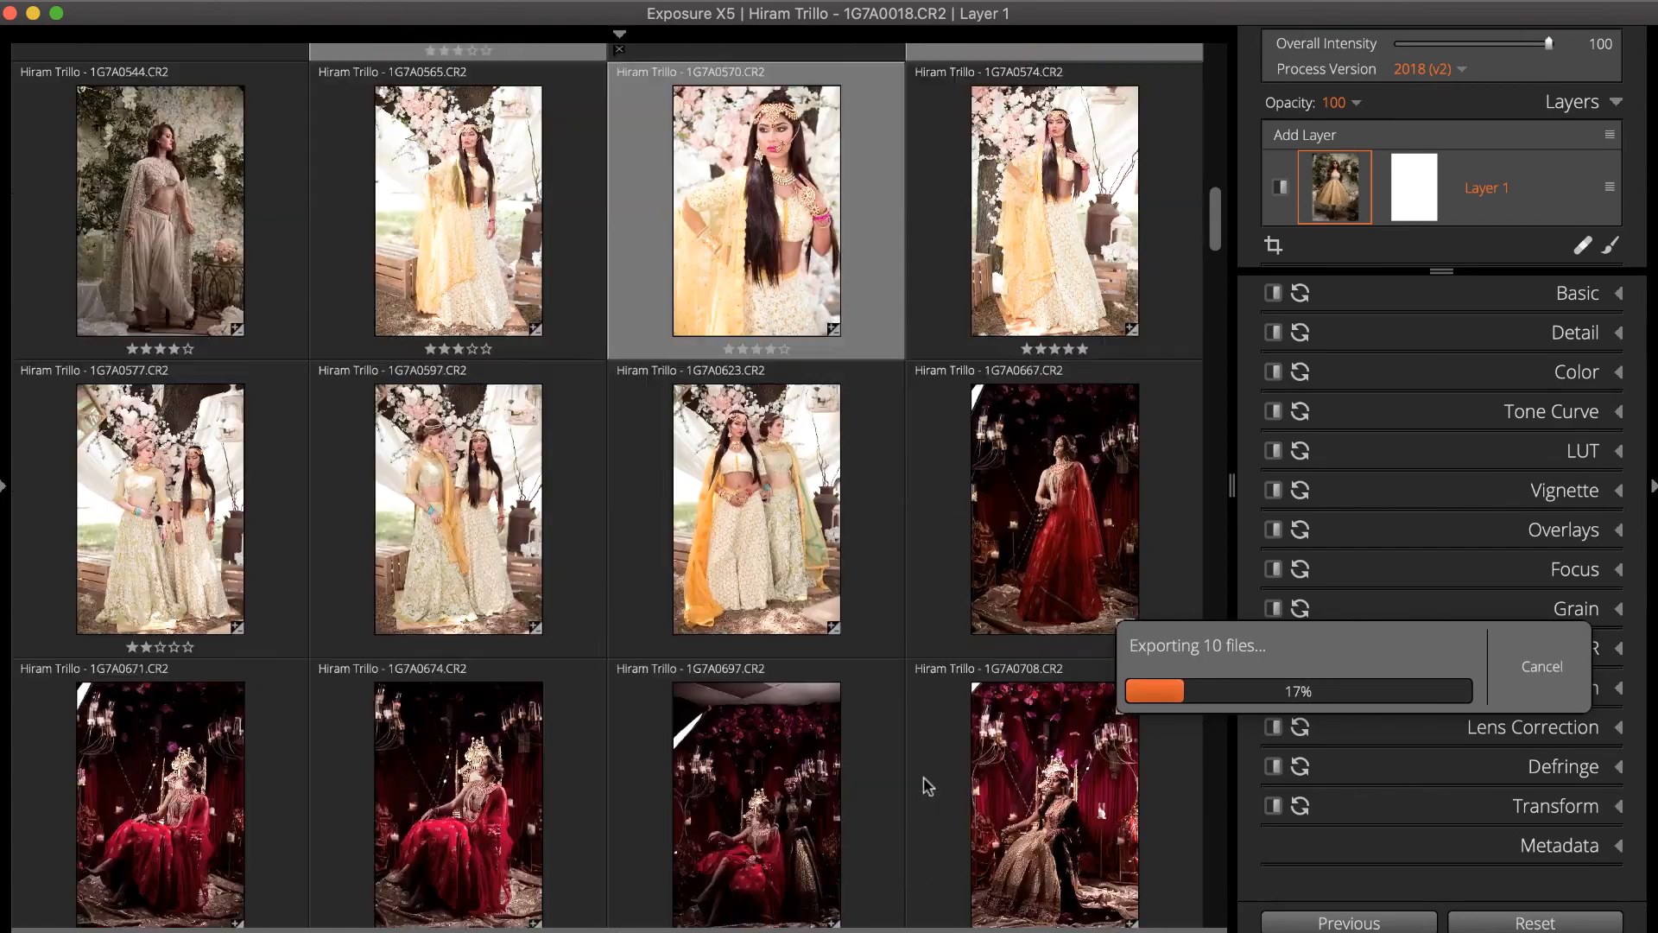
scroll(925, 785, up, 5)
scroll(925, 786, down, 6)
click(745, 682)
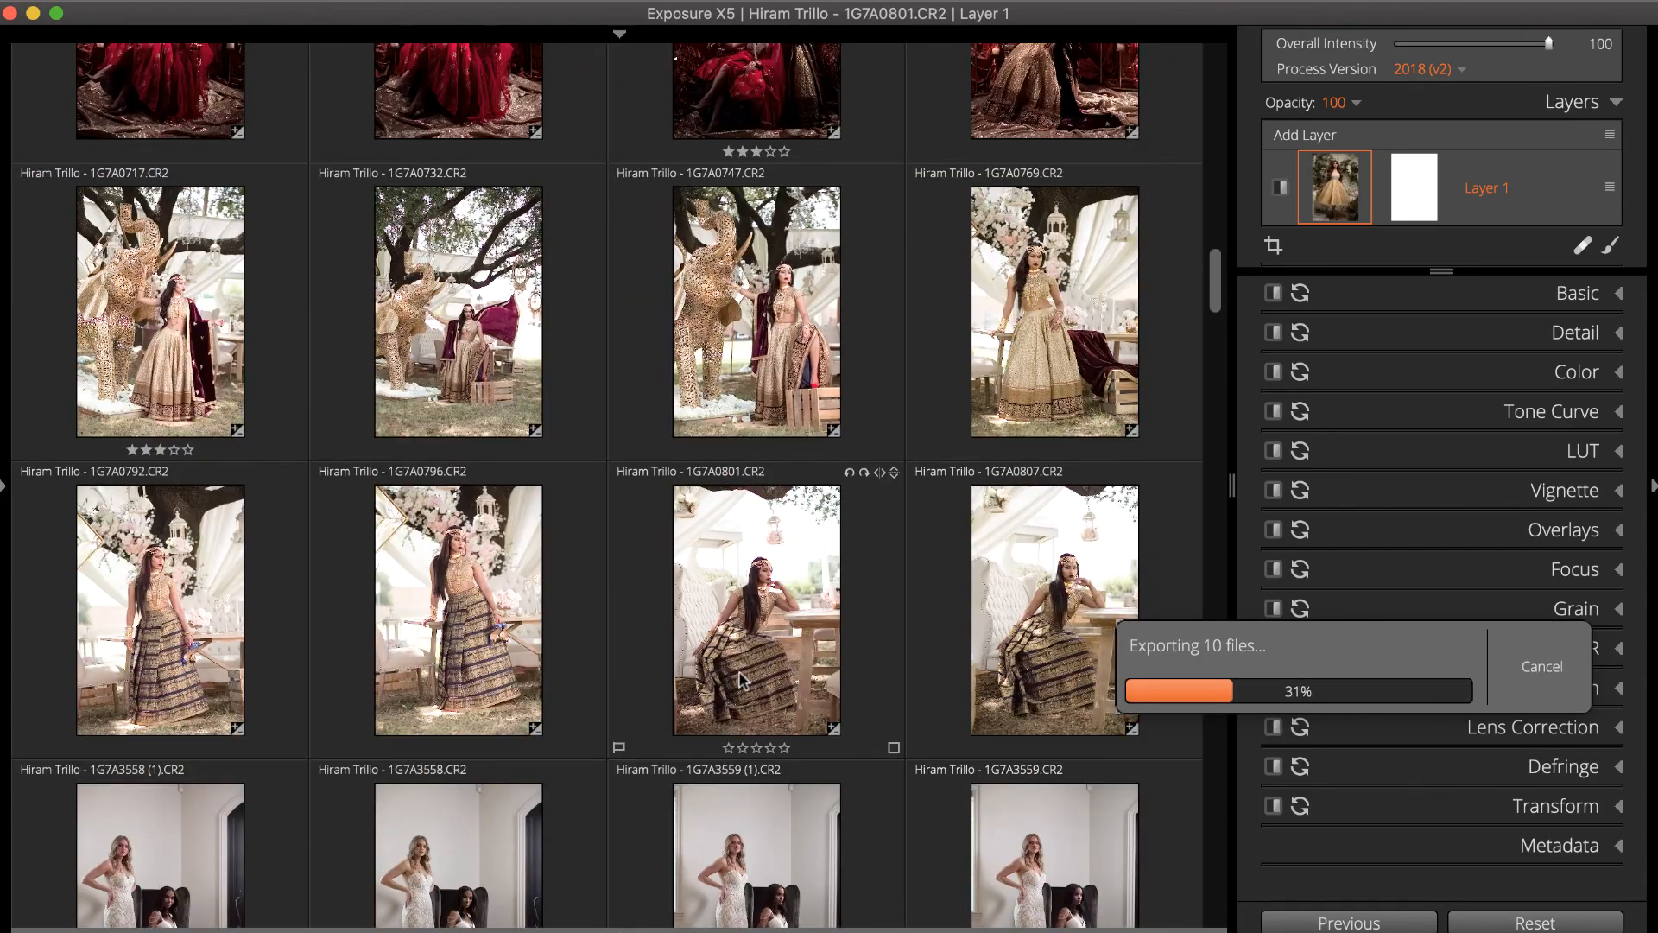
key(4)
click(557, 702)
key(5)
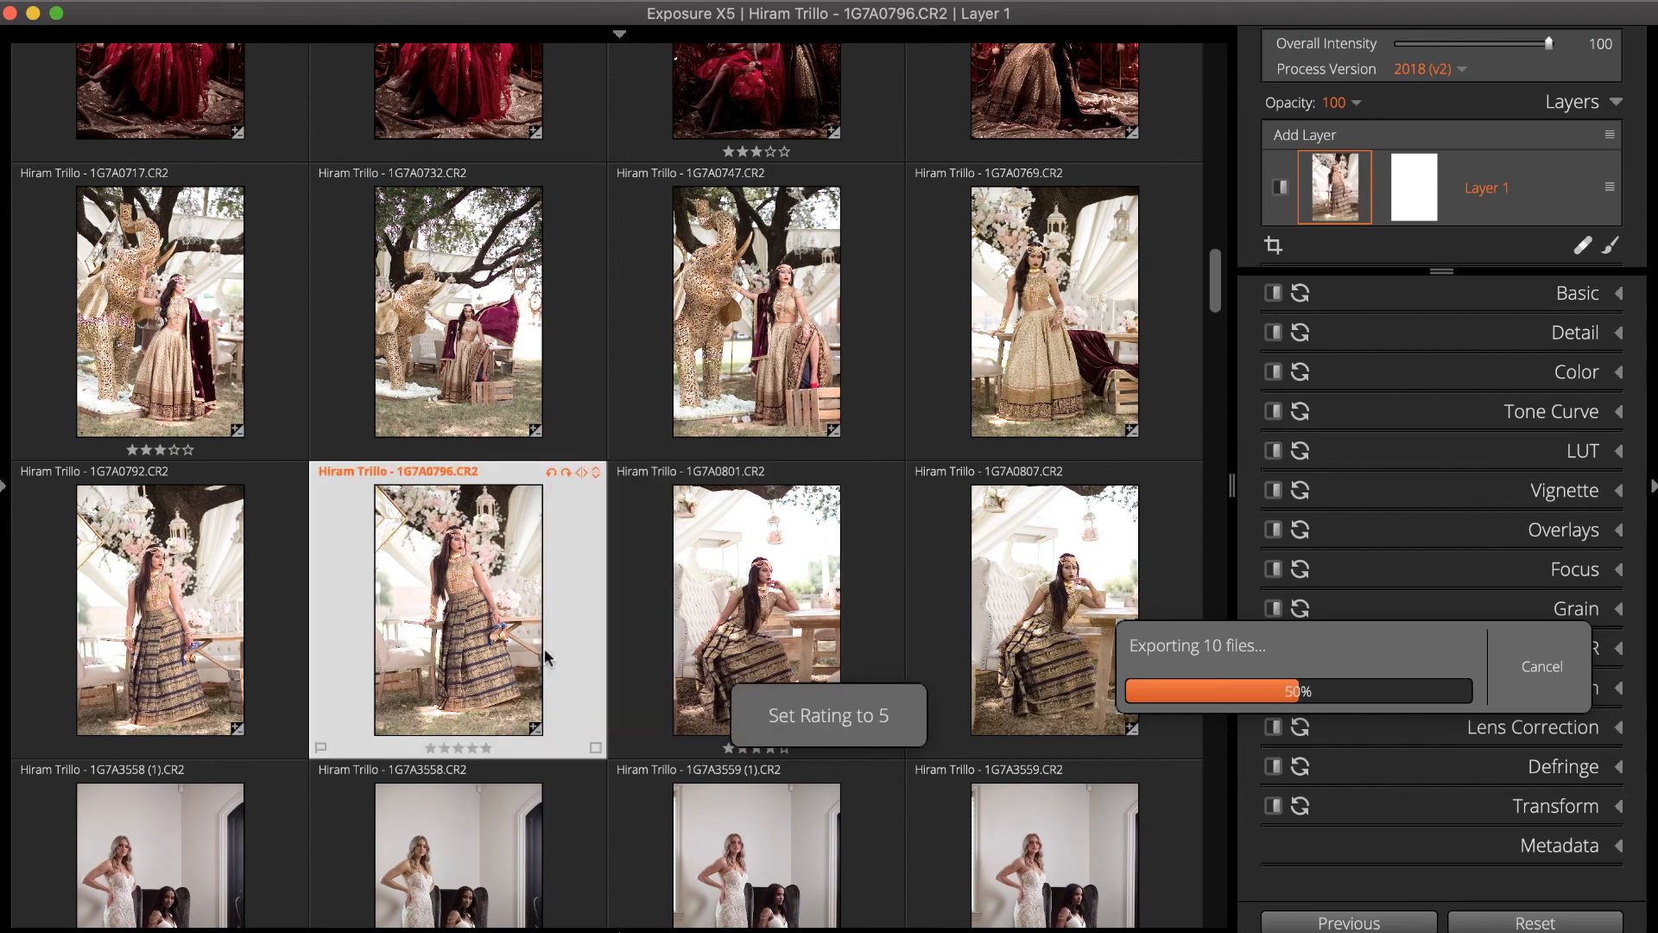
Label photo 1G7A3558.CR2 red and photo 1G7A3559 (1).CR2 yellow.
scroll(557, 702, down, 3)
click(516, 756)
key(6)
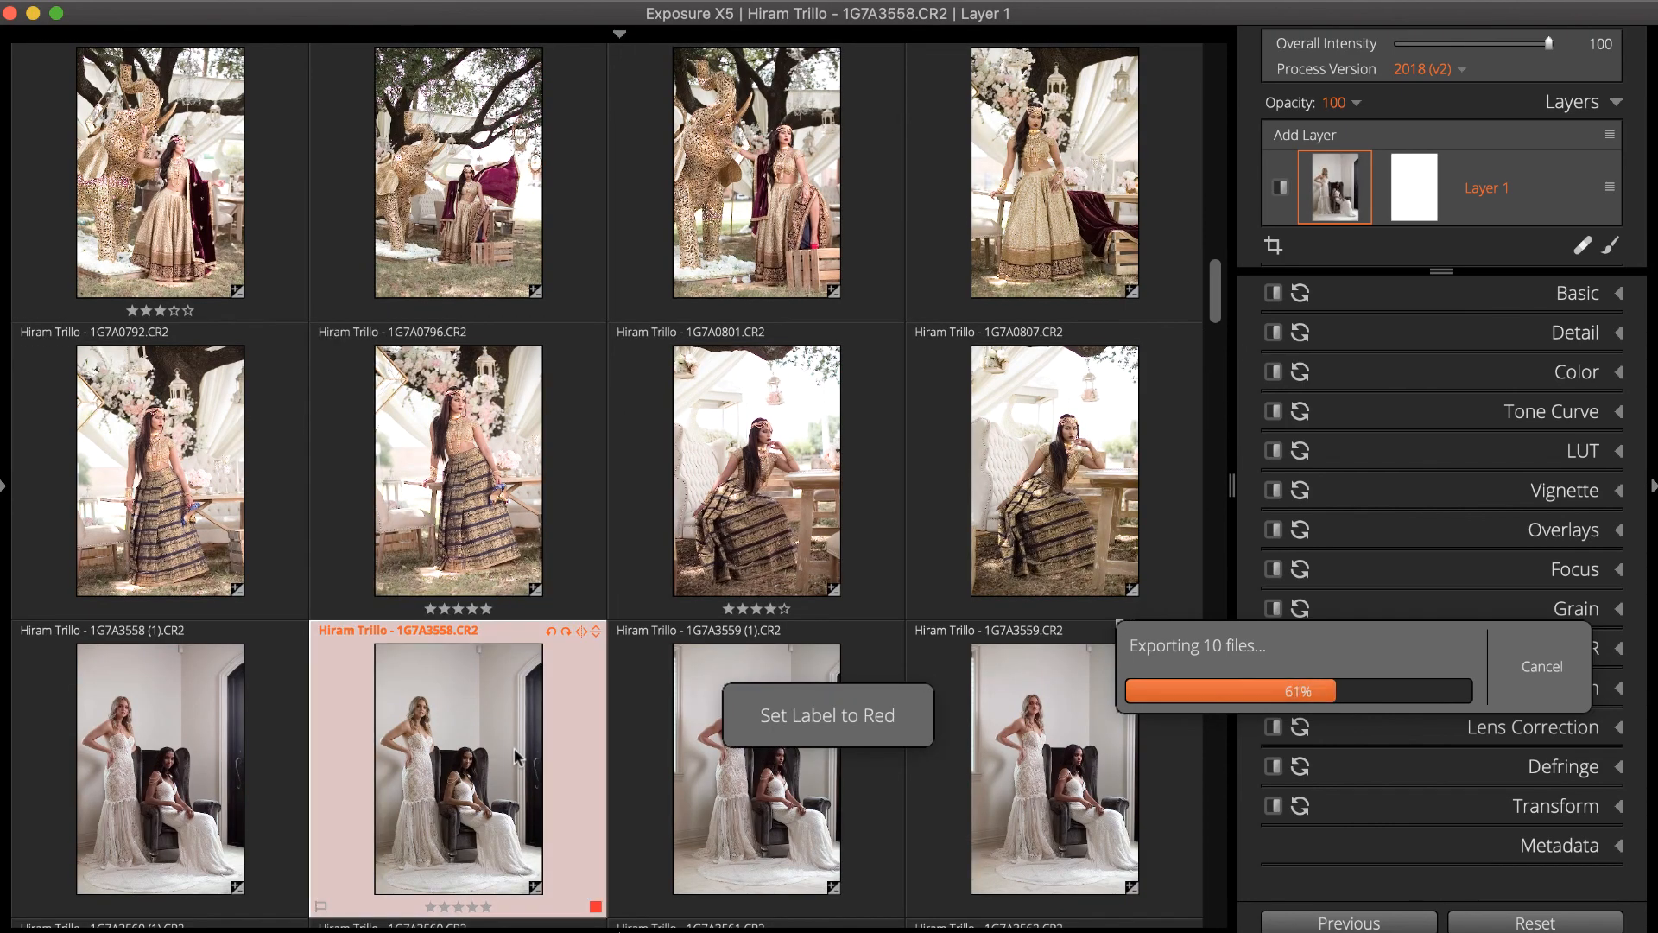
scroll(519, 759, down, 2)
click(778, 665)
key(7)
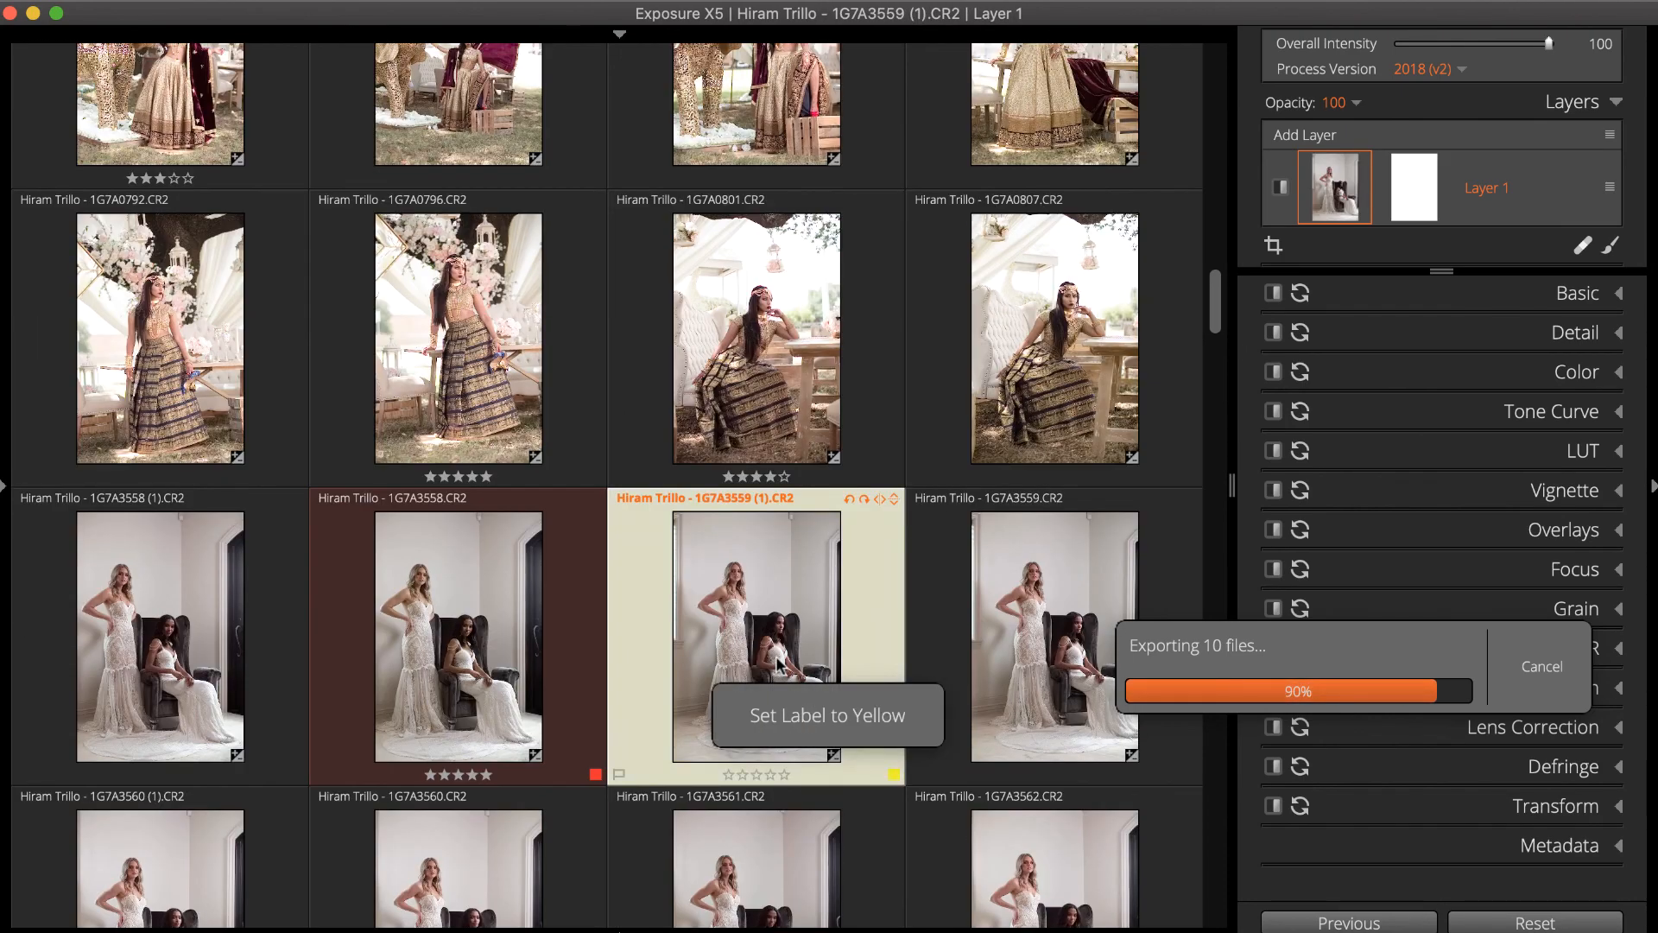